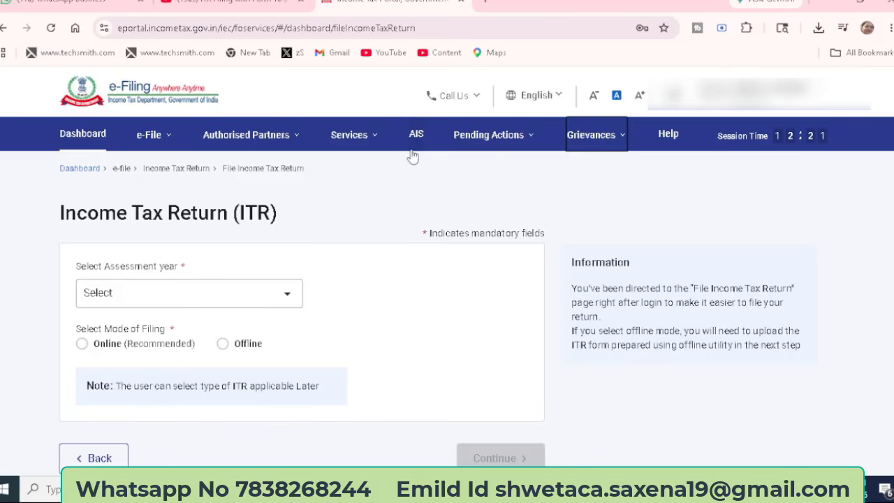
- Open the File Income Tax Return page under Income Tax Returns
{"action": "left_click", "coordinate": [412, 149]}
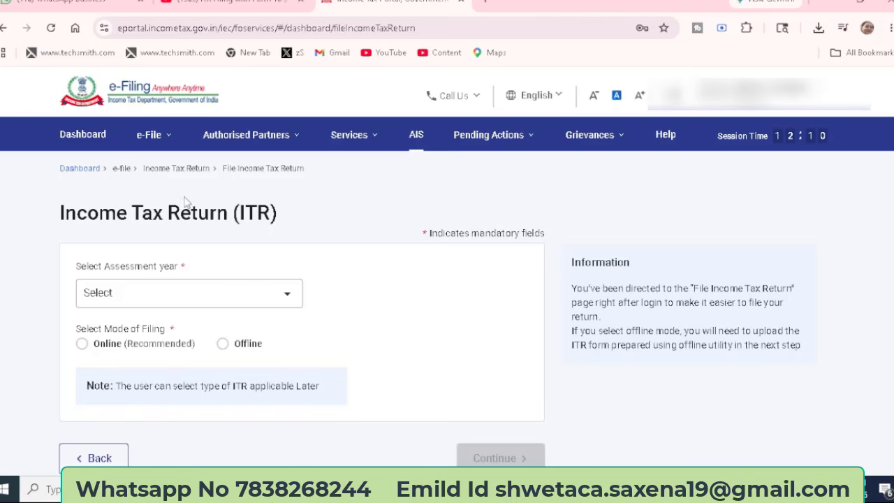
{"action": "left_click", "coordinate": [170, 140]}
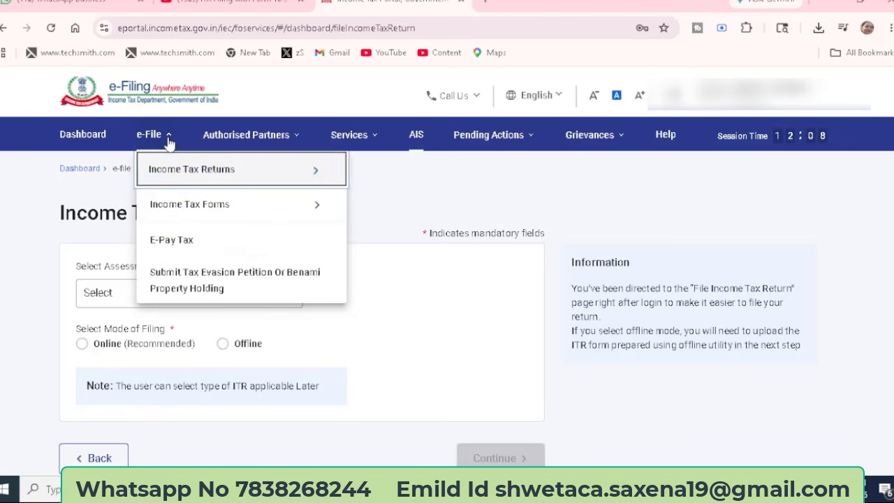
{"action": "mouse_move", "coordinate": [174, 171]}
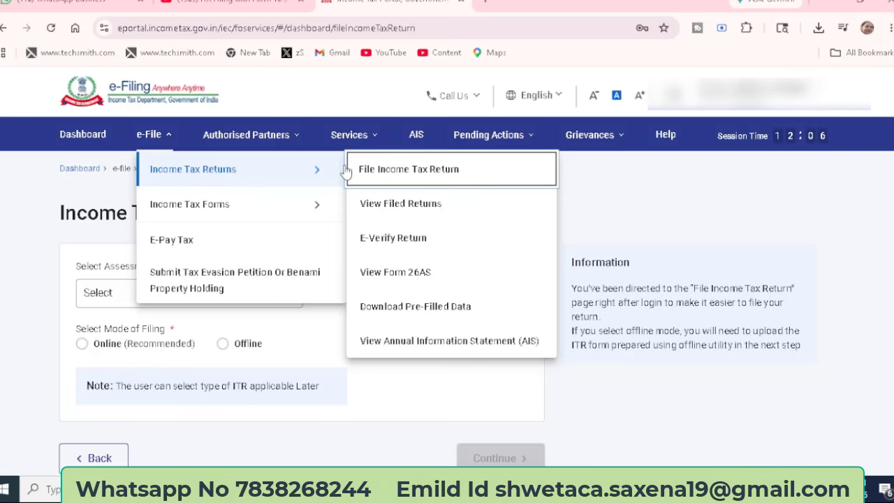
{"action": "left_click", "coordinate": [403, 173]}
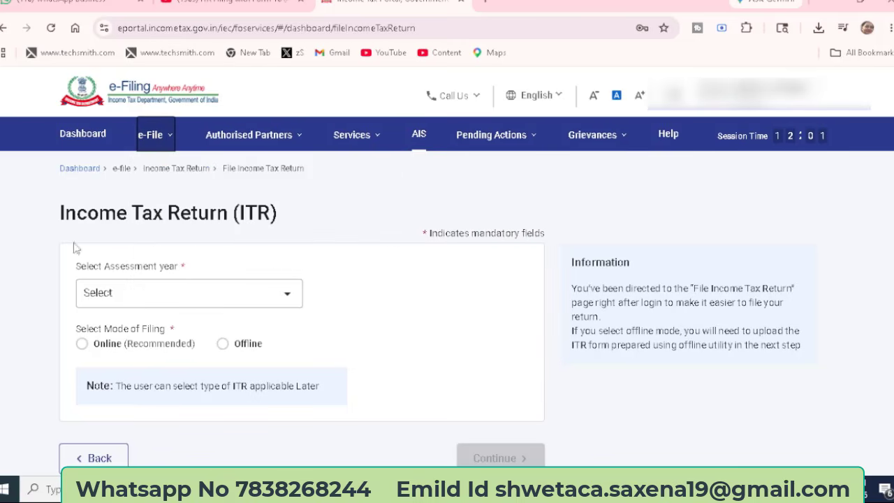
{"action": "left_click", "coordinate": [355, 135]}
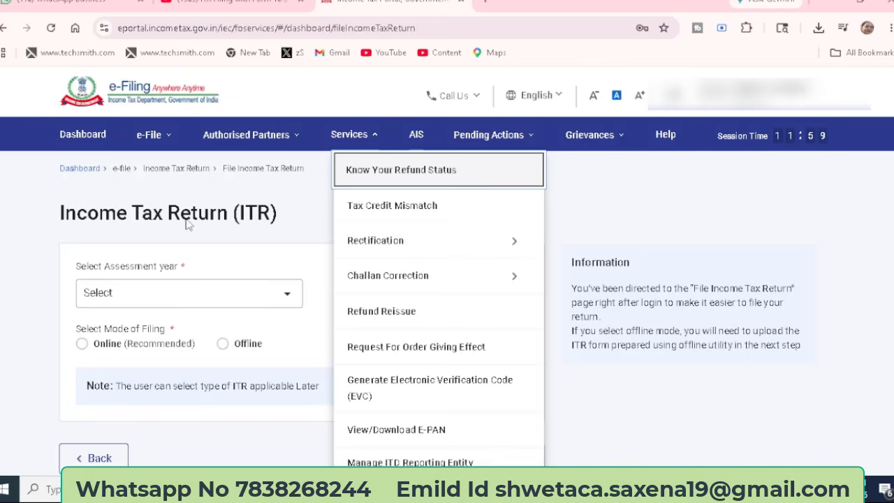
{"action": "left_click", "coordinate": [108, 299]}
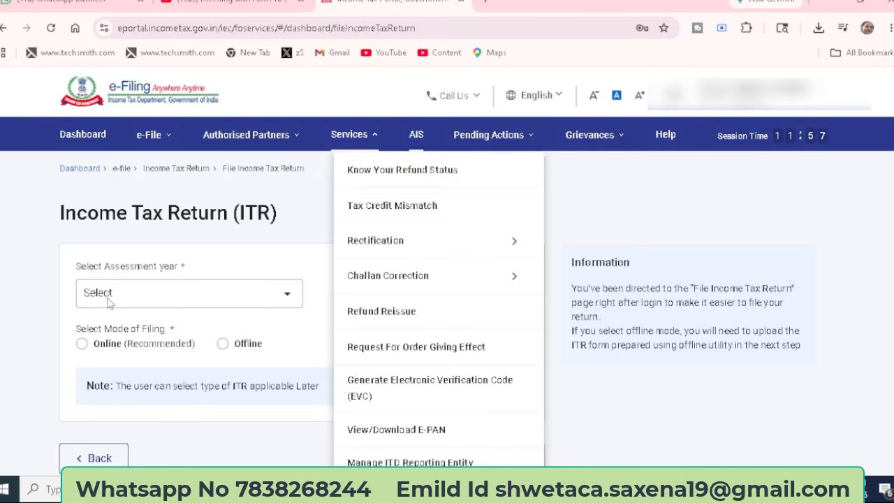
- Select assessment year 2026-27 (Current A.Y.) with the Online mode of filing and continue
{"action": "left_click", "coordinate": [284, 296]}
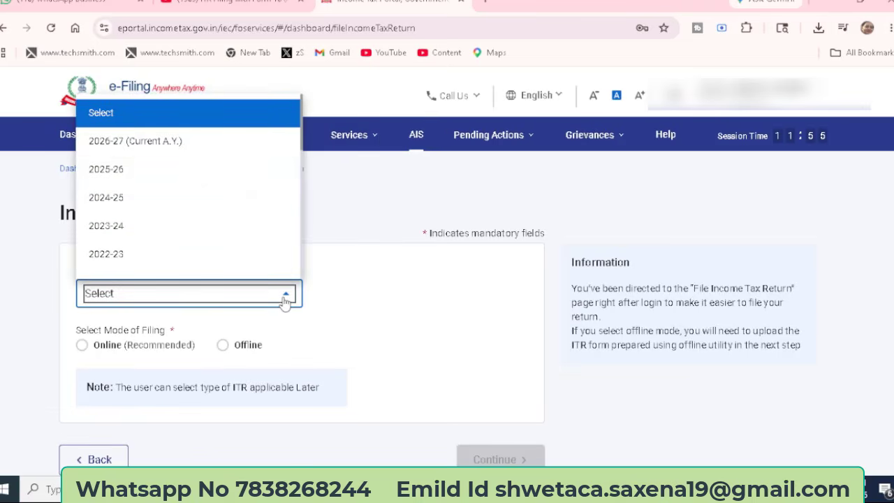
{"action": "left_click", "coordinate": [174, 141]}
{"action": "left_click", "coordinate": [82, 344]}
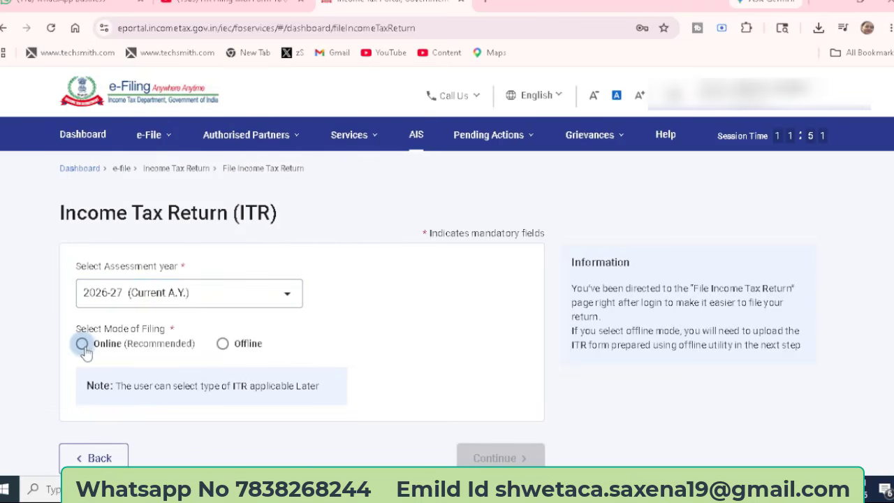
{"action": "left_click", "coordinate": [475, 458]}
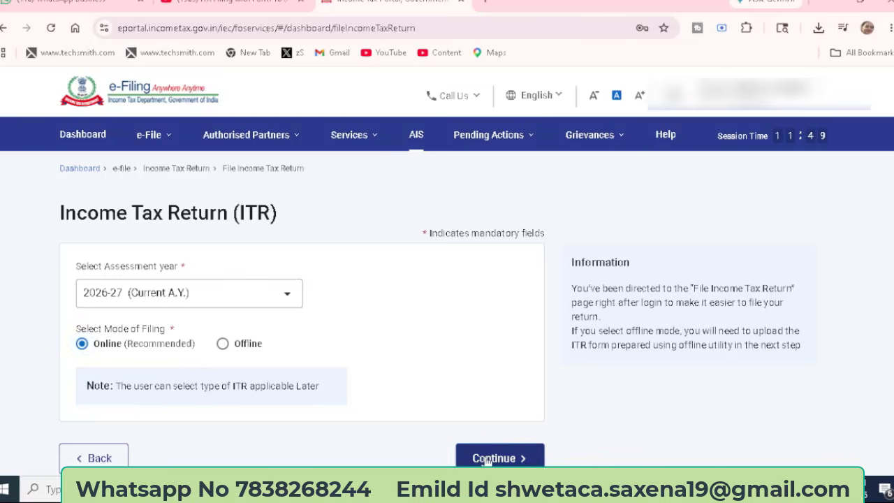
- Start a new filing instead of resuming the saved draft and proceed with the Individual status
{"action": "scroll", "coordinate": [487, 461], "scroll_direction": "down", "scroll_amount": 2}
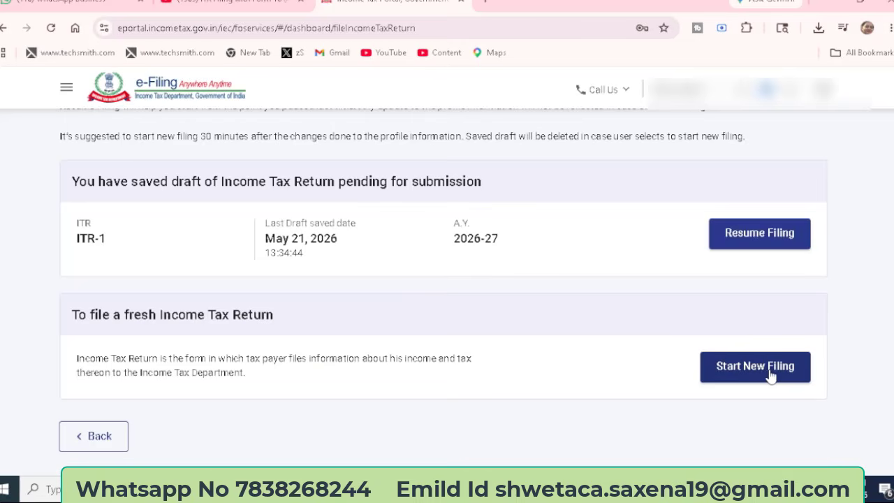
{"action": "left_click", "coordinate": [758, 371]}
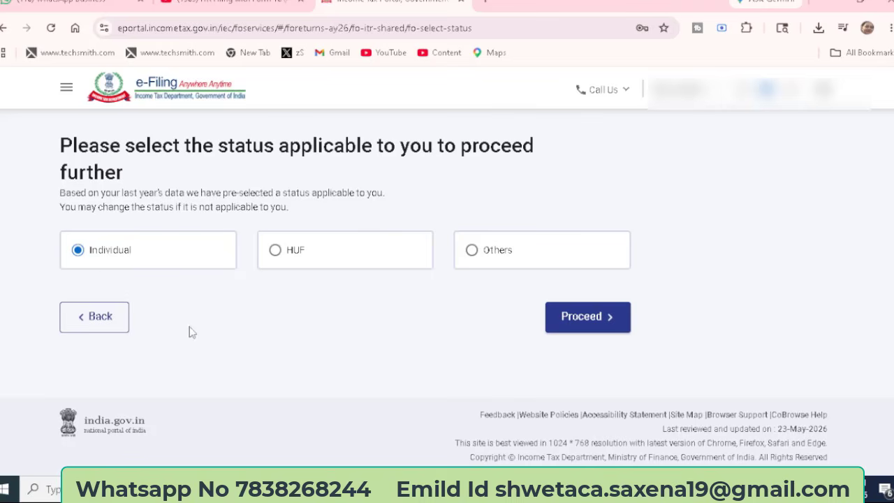
{"action": "left_click", "coordinate": [580, 318]}
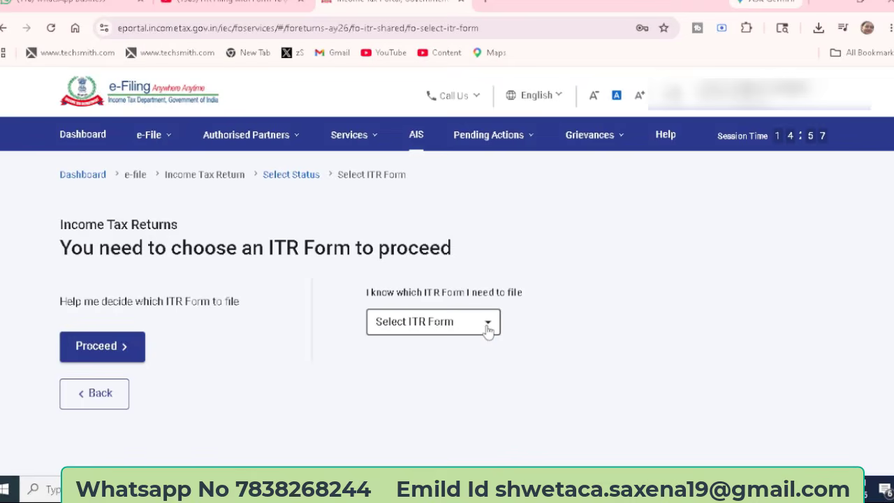
- Choose ITR-1 as the form to file, dismiss the pop-up and get started with the return
{"action": "left_click", "coordinate": [487, 326]}
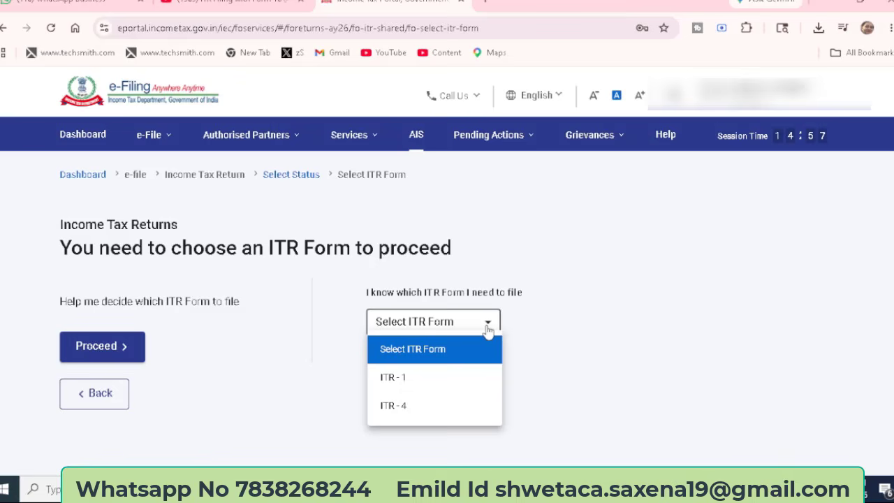
{"action": "left_click", "coordinate": [405, 388]}
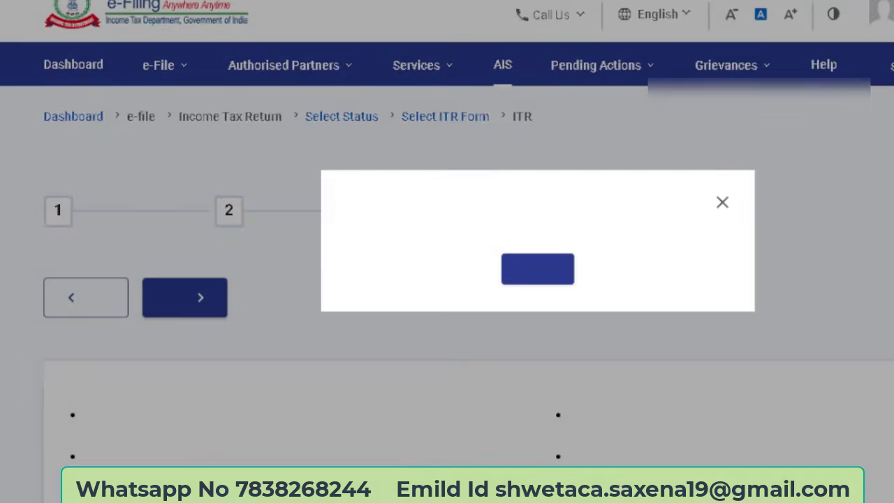
{"action": "left_click", "coordinate": [539, 364]}
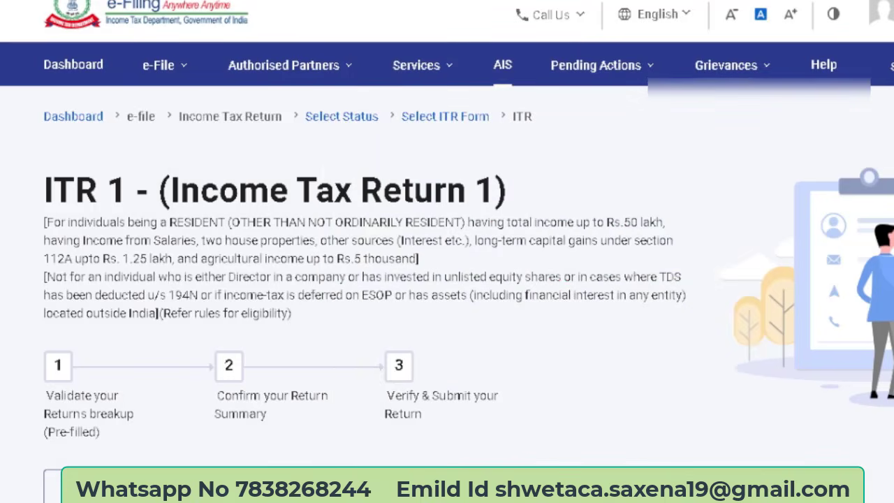
{"action": "left_click", "coordinate": [228, 487]}
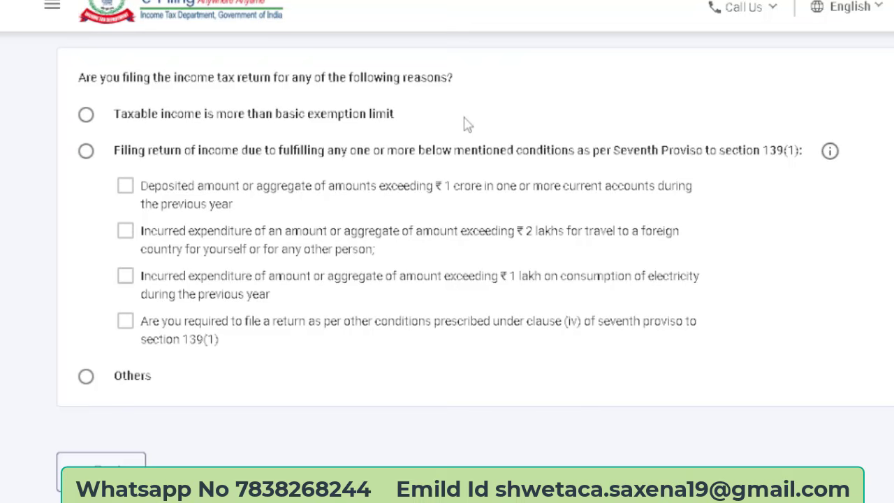
- Select Others as the reason for filing the return and open the Personal Information section
{"action": "left_click", "coordinate": [87, 116]}
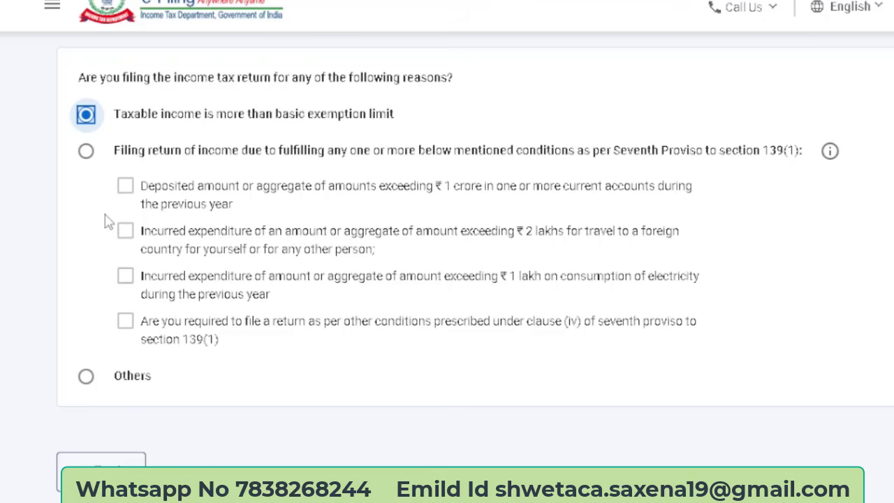
{"action": "left_click", "coordinate": [85, 378]}
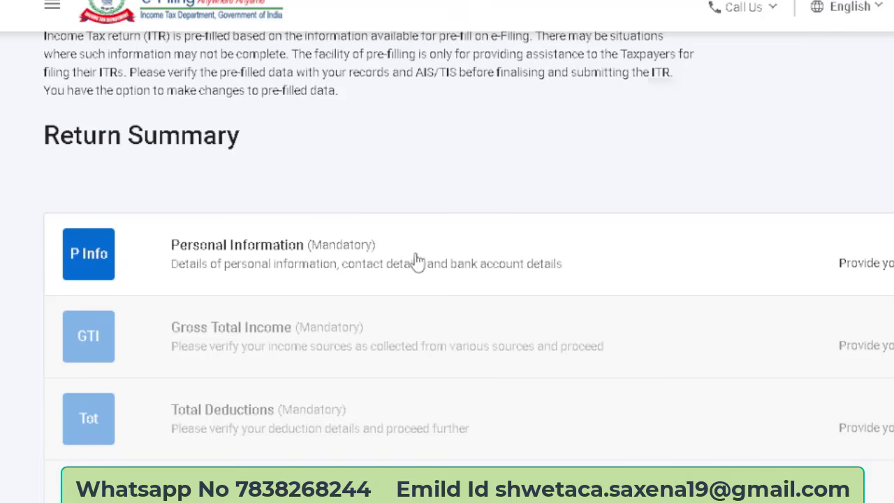
{"action": "left_click", "coordinate": [448, 262]}
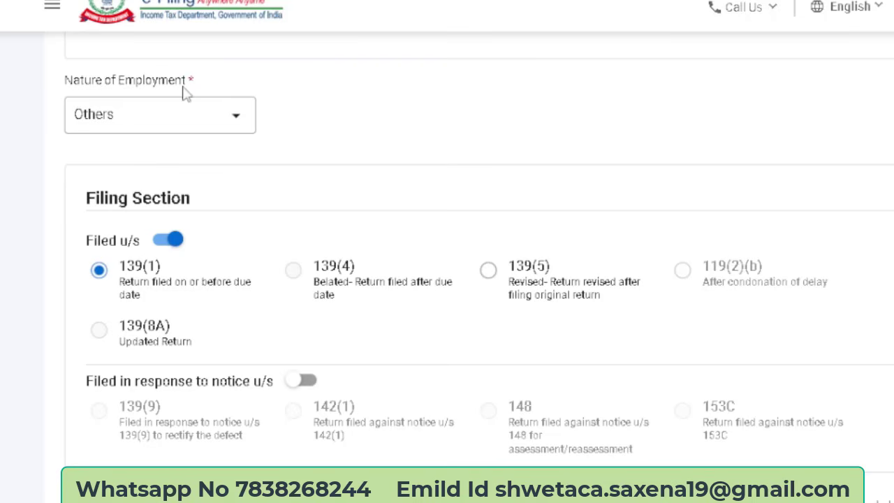
- Review the Nature of Employment options and choose Others
{"action": "left_click", "coordinate": [240, 119]}
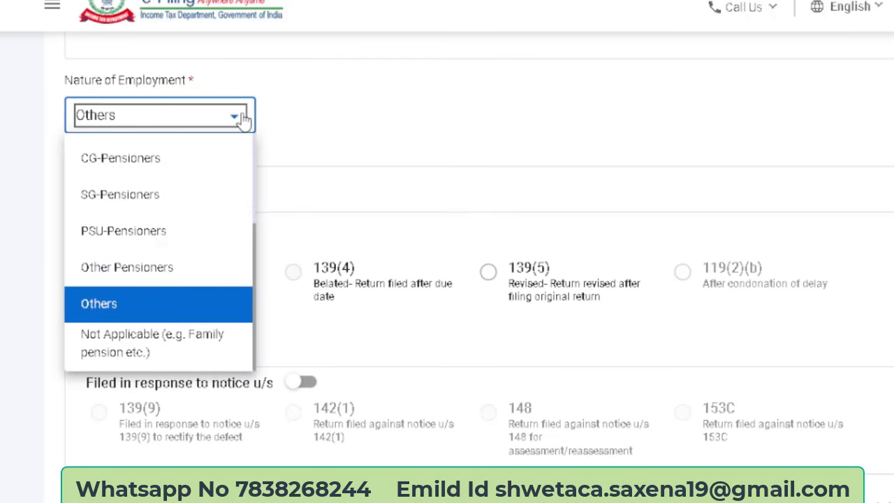
{"action": "scroll", "coordinate": [116, 202], "scroll_direction": "up", "scroll_amount": 3}
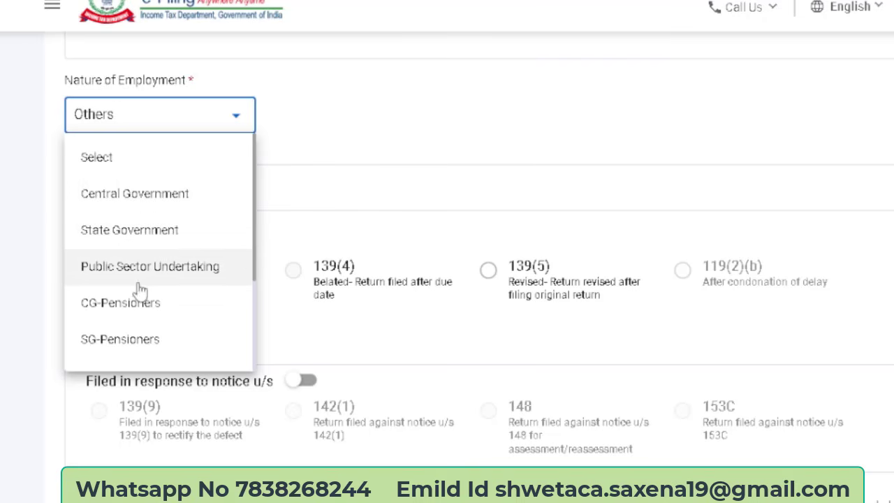
{"action": "scroll", "coordinate": [251, 279], "scroll_direction": "down", "scroll_amount": 3}
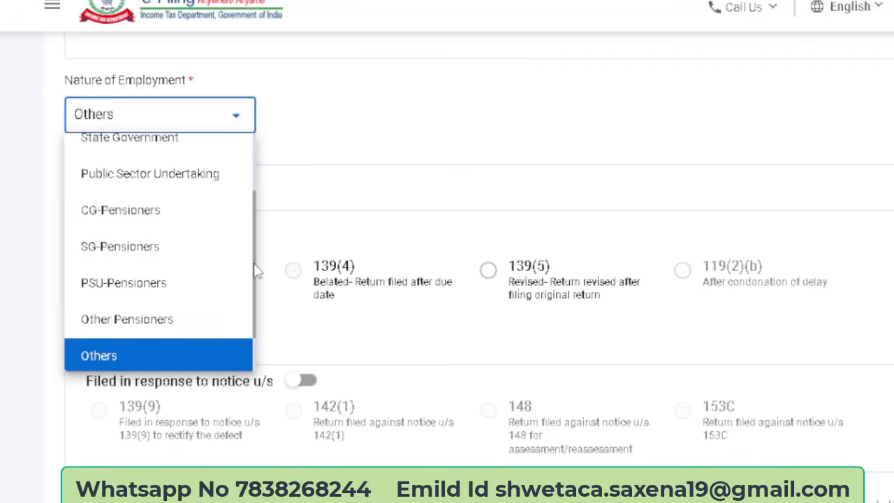
{"action": "scroll", "coordinate": [247, 305], "scroll_direction": "down", "scroll_amount": 1}
{"action": "scroll", "coordinate": [248, 305], "scroll_direction": "down", "scroll_amount": 1}
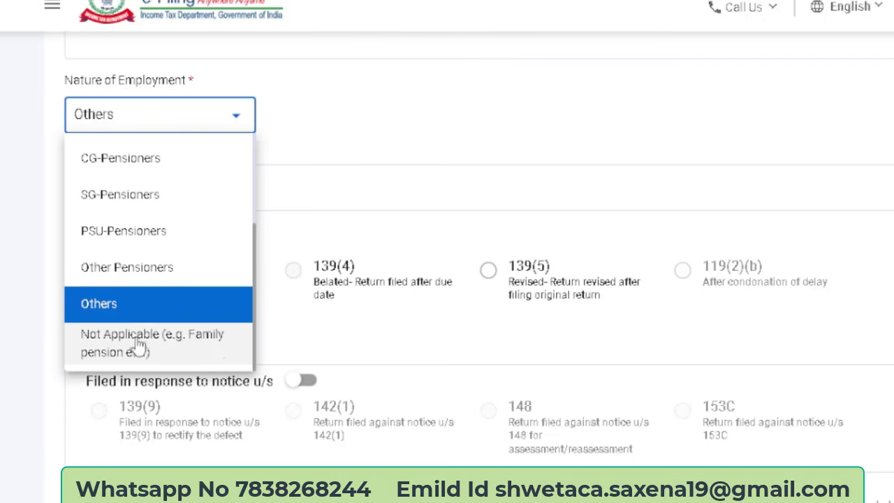
{"action": "left_click", "coordinate": [117, 305]}
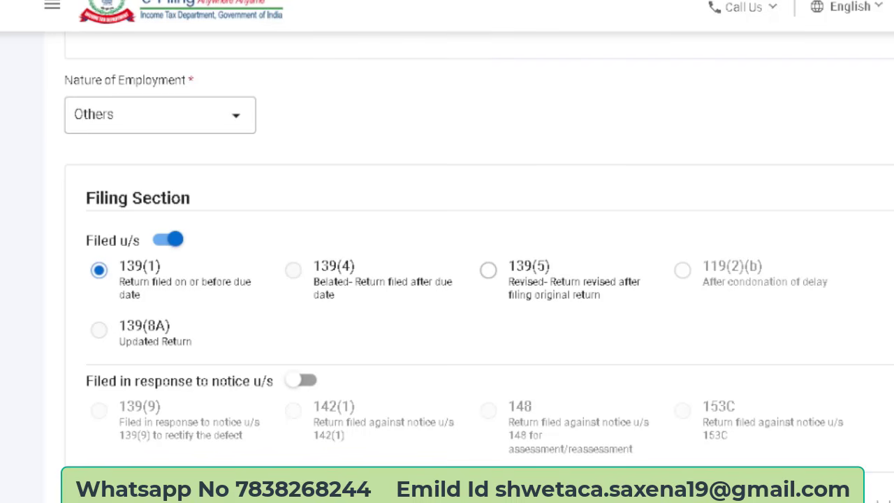
- Answer No to opting out of the new tax regime under section 115BAC(6)
{"action": "scroll", "coordinate": [473, 208], "scroll_direction": "down", "scroll_amount": 5}
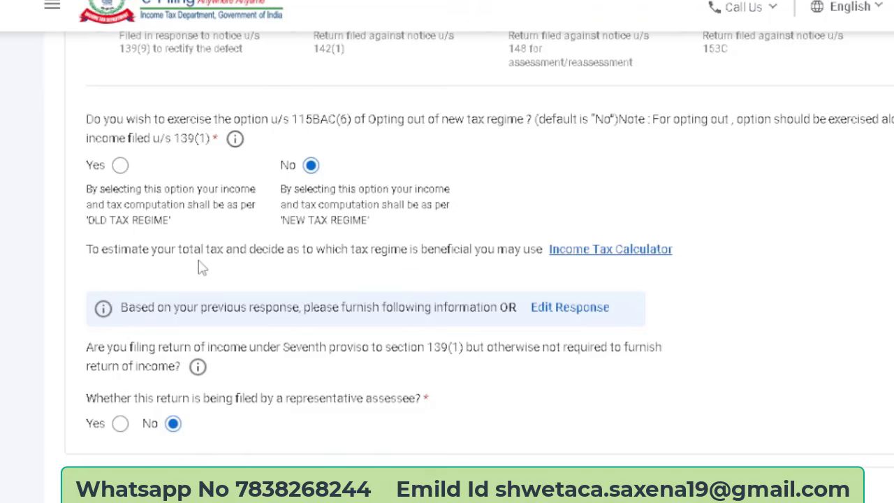
{"action": "left_click", "coordinate": [122, 169]}
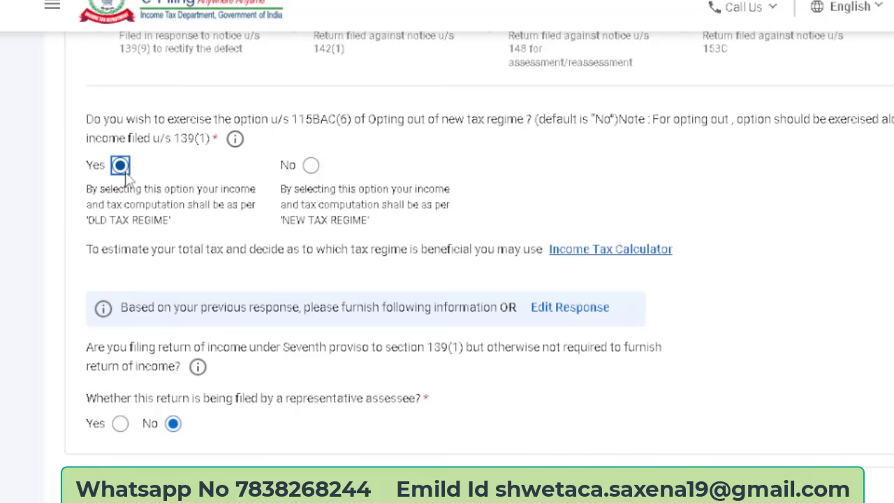
{"action": "left_click", "coordinate": [311, 166]}
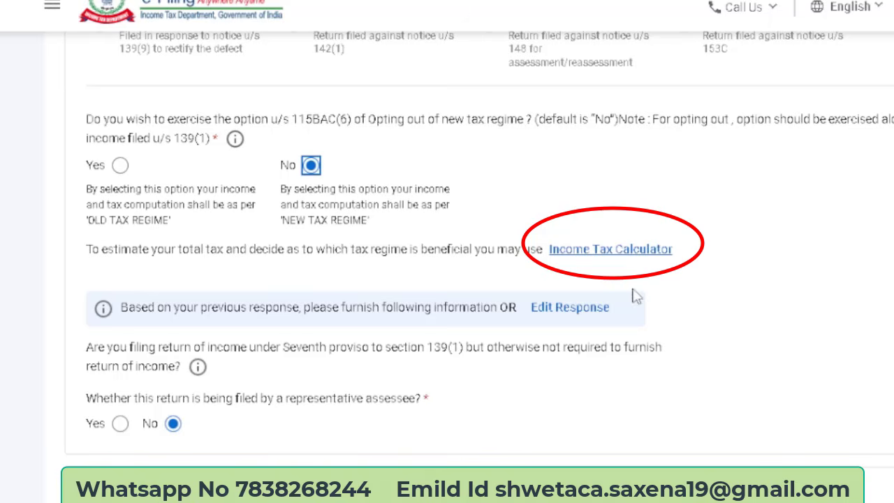
- Open the Income Tax Calculator and look through its Advance Calculator form
{"action": "left_click", "coordinate": [578, 253]}
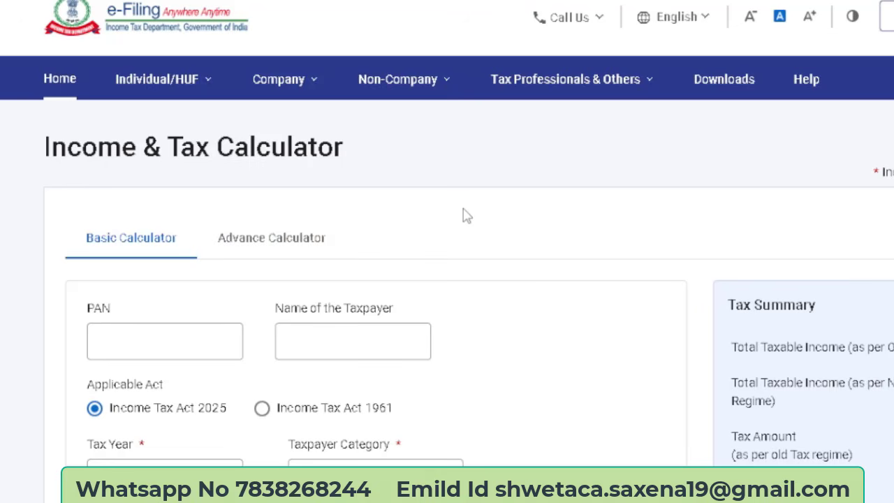
{"action": "left_click", "coordinate": [263, 245]}
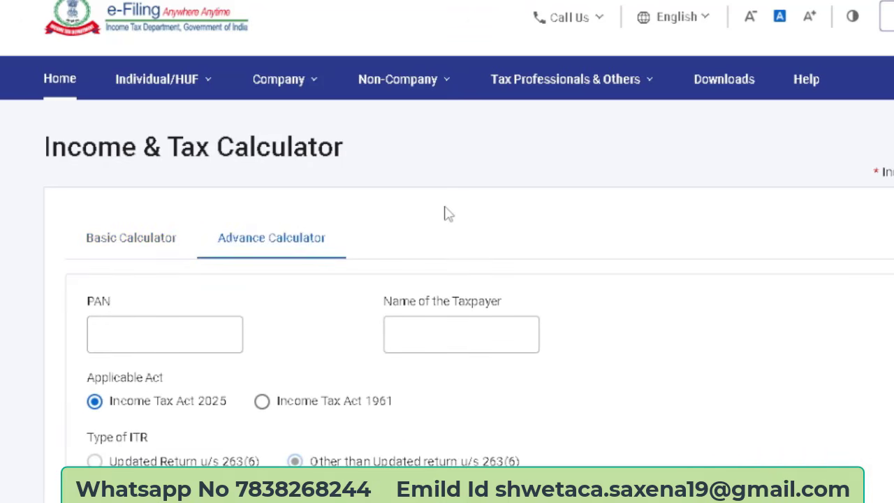
{"action": "scroll", "coordinate": [256, 182], "scroll_direction": "down", "scroll_amount": 5}
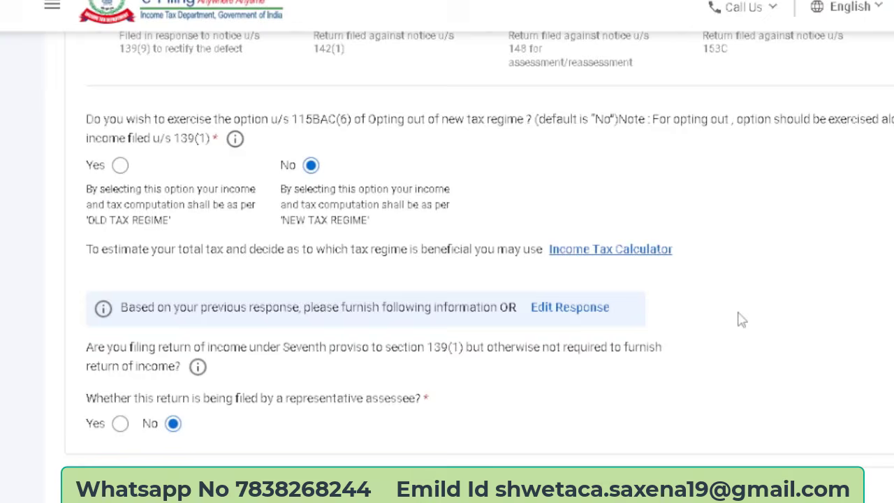
- Expand the Bank Details section and review the listed accounts and their refund nominations
{"action": "scroll", "coordinate": [741, 319], "scroll_direction": "down", "scroll_amount": 1}
{"action": "scroll", "coordinate": [740, 319], "scroll_direction": "down", "scroll_amount": 1}
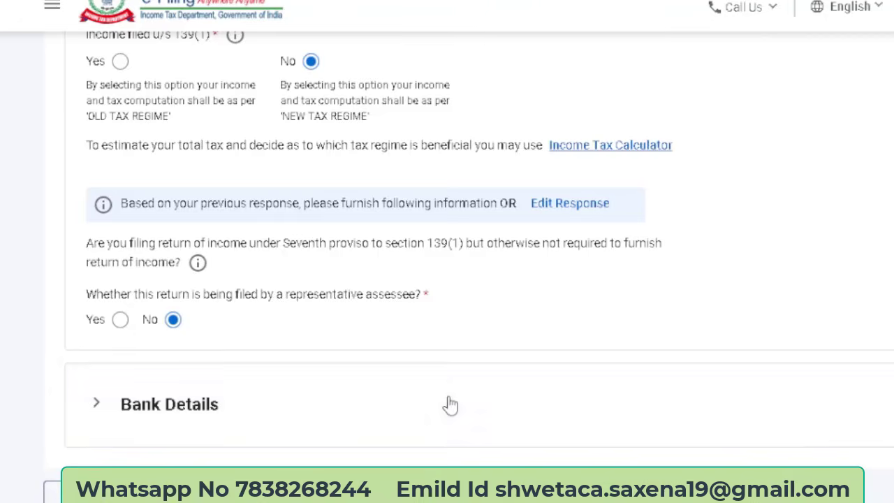
{"action": "left_click", "coordinate": [448, 405]}
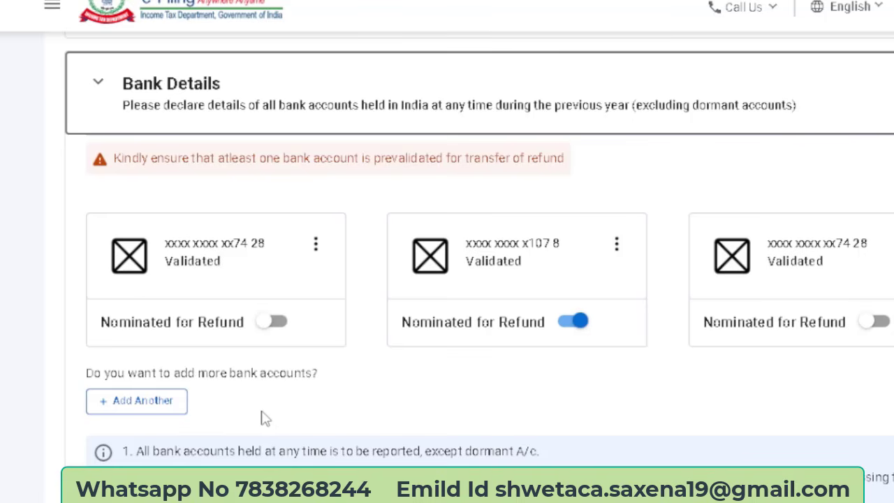
{"action": "left_click", "coordinate": [412, 417]}
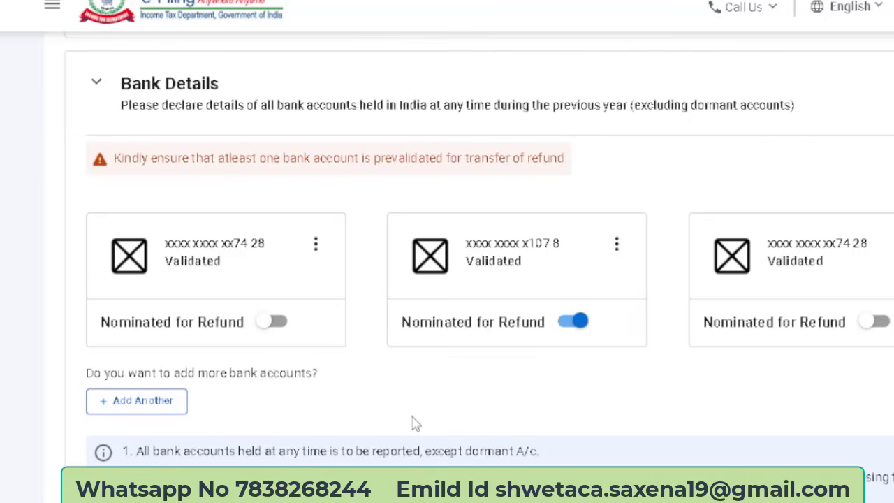
- Confirm the personal information and open the Gross Total Income section
{"action": "scroll", "coordinate": [412, 424], "scroll_direction": "down", "scroll_amount": 10}
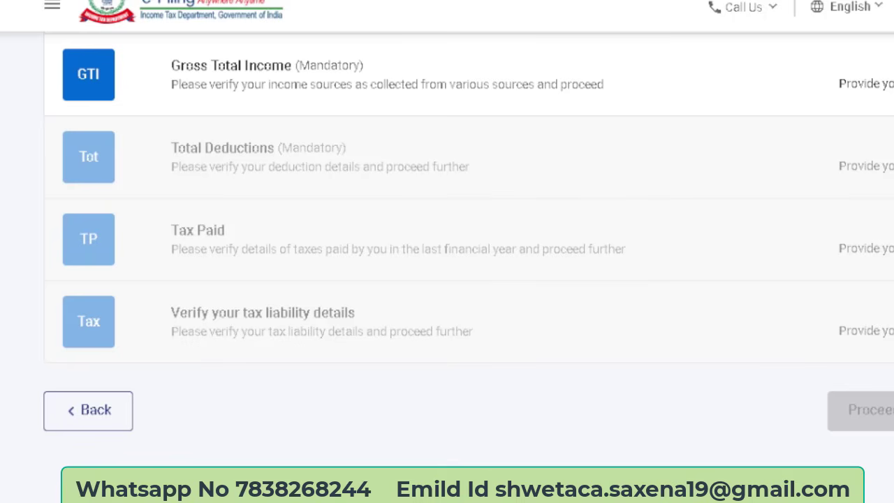
{"action": "left_click", "coordinate": [589, 71]}
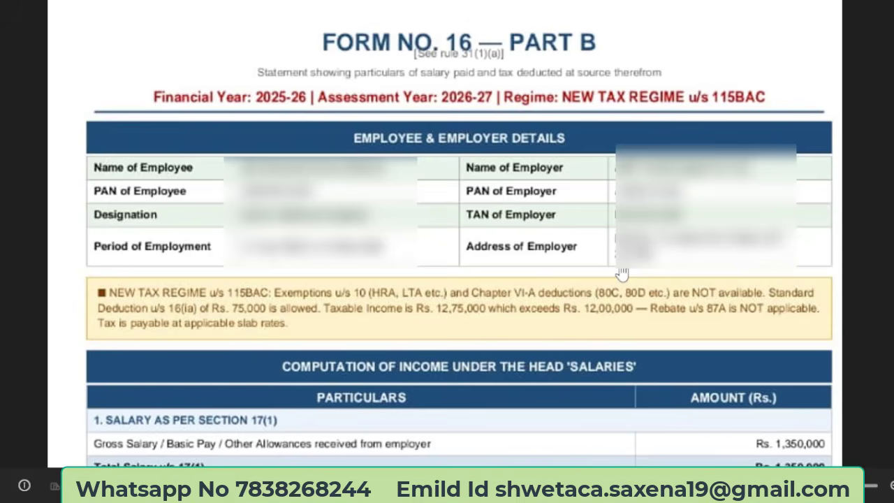
- Using the Form 16 figures, edit Income From Salary: enter 1350000 under section 17(1), 0 for perquisites and 0 for profit in lieu of salary
{"action": "scroll", "coordinate": [777, 259], "scroll_direction": "down", "scroll_amount": 4}
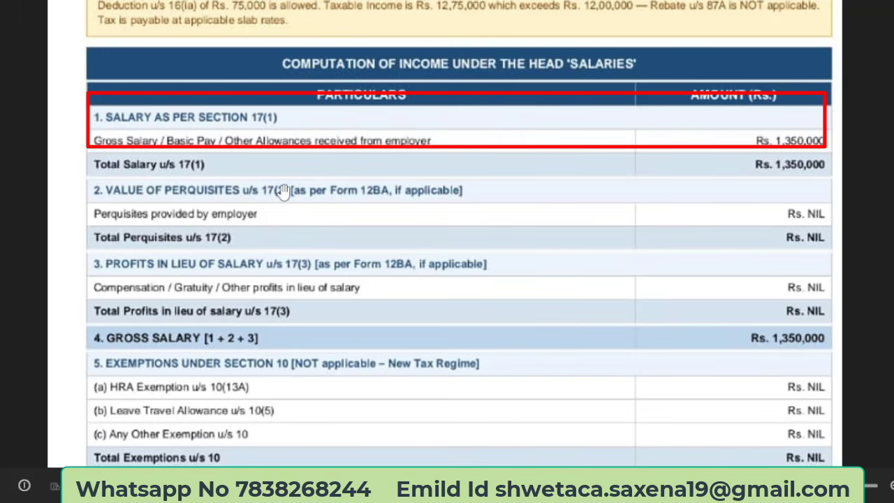
{"action": "key", "text": "alt+Tab"}
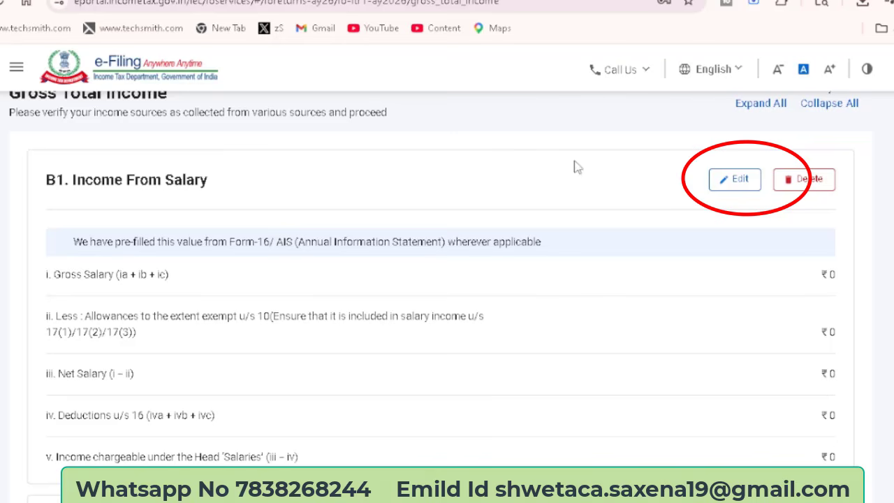
{"action": "left_click", "coordinate": [741, 188]}
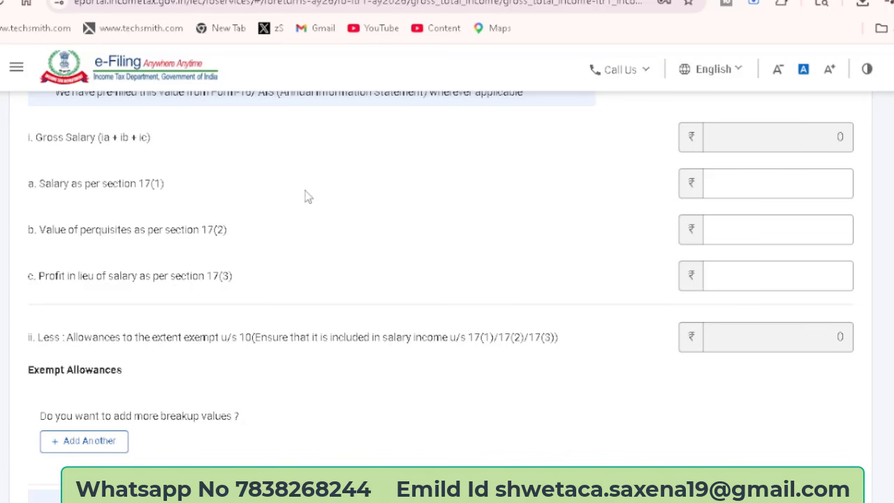
{"action": "left_click", "coordinate": [761, 183]}
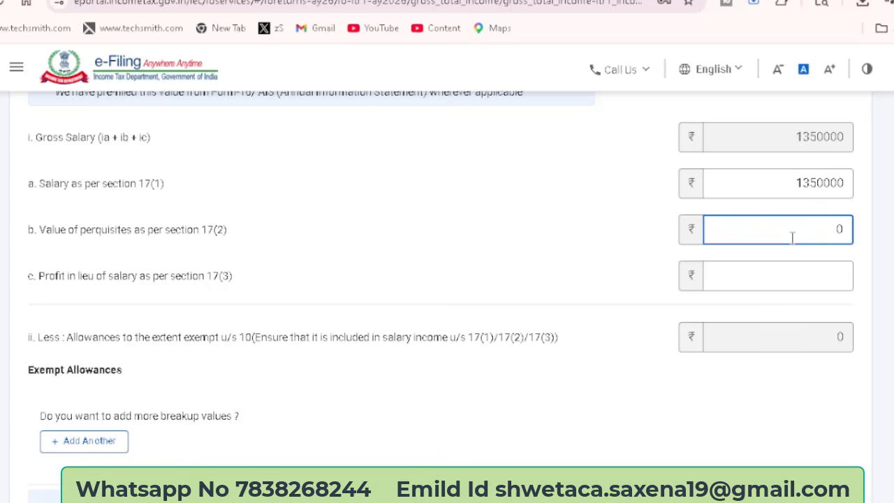
{"action": "left_click", "coordinate": [685, 233]}
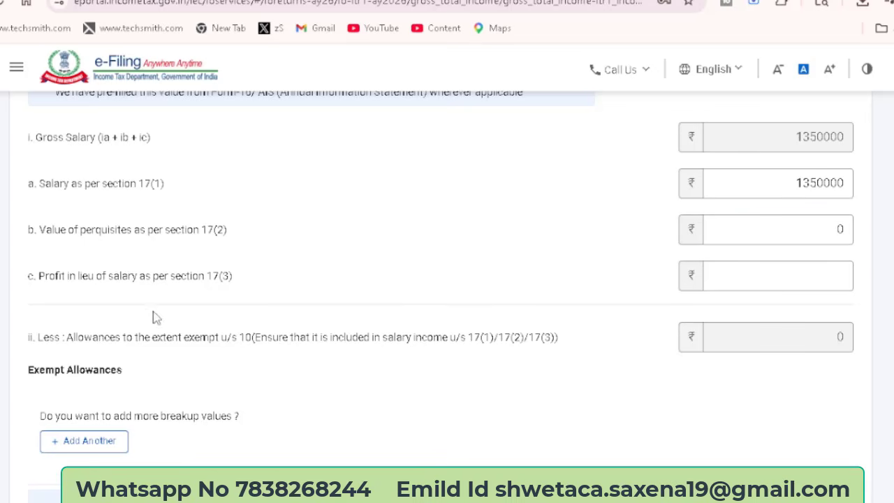
{"action": "left_click", "coordinate": [741, 280]}
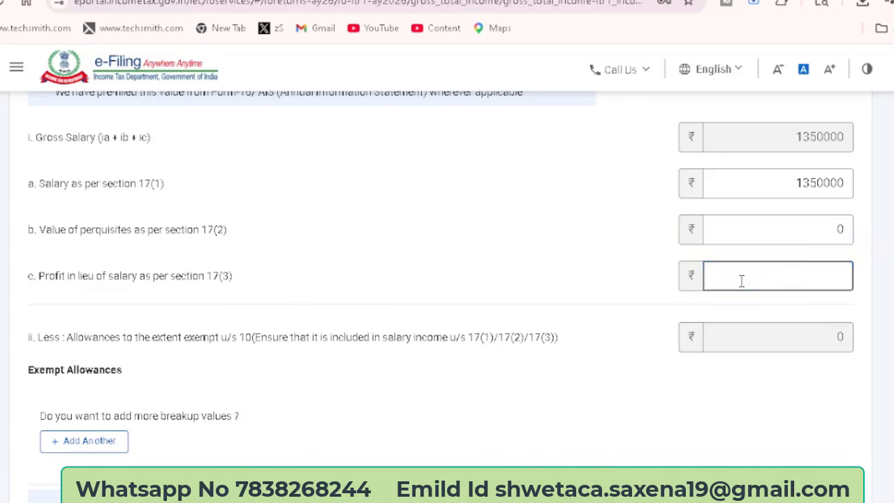
{"action": "type", "text": "0"}
{"action": "left_click", "coordinate": [669, 261]}
- Add an exempt allowance entry and look through its Nature of Exempt Allowance options and Amount field without filling them in
{"action": "scroll", "coordinate": [670, 259], "scroll_direction": "down", "scroll_amount": 3}
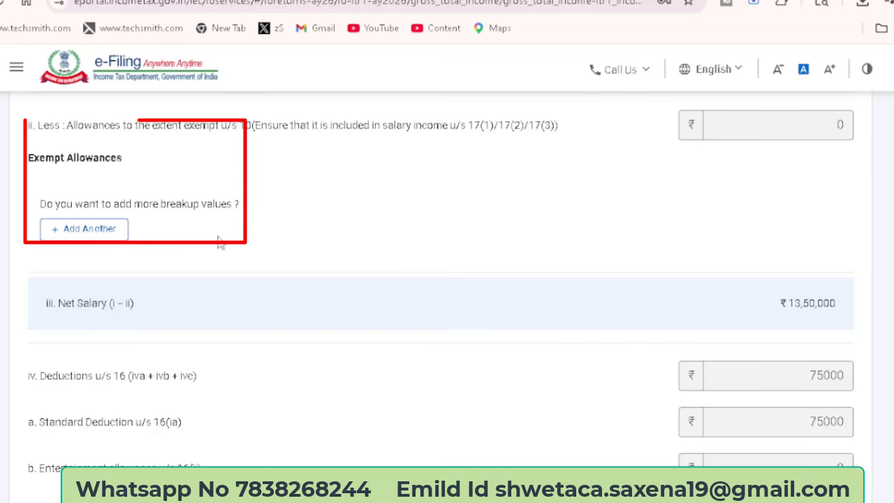
{"action": "left_click", "coordinate": [92, 240]}
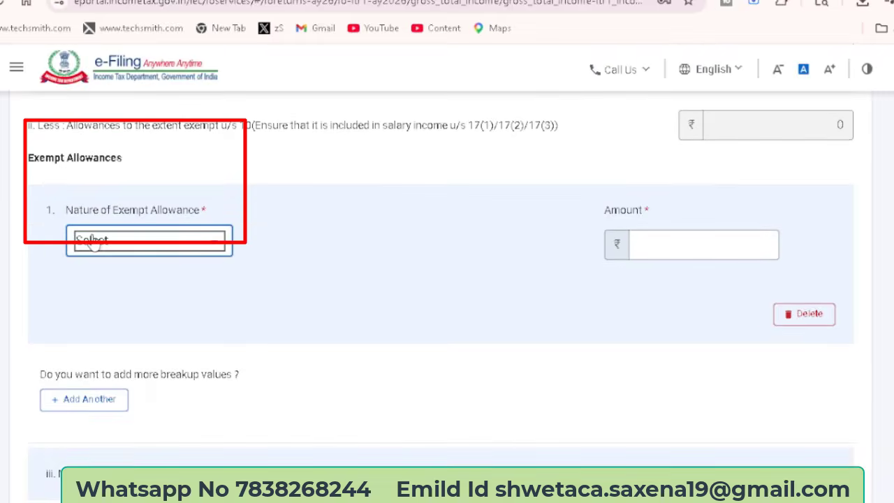
{"action": "left_click", "coordinate": [92, 241]}
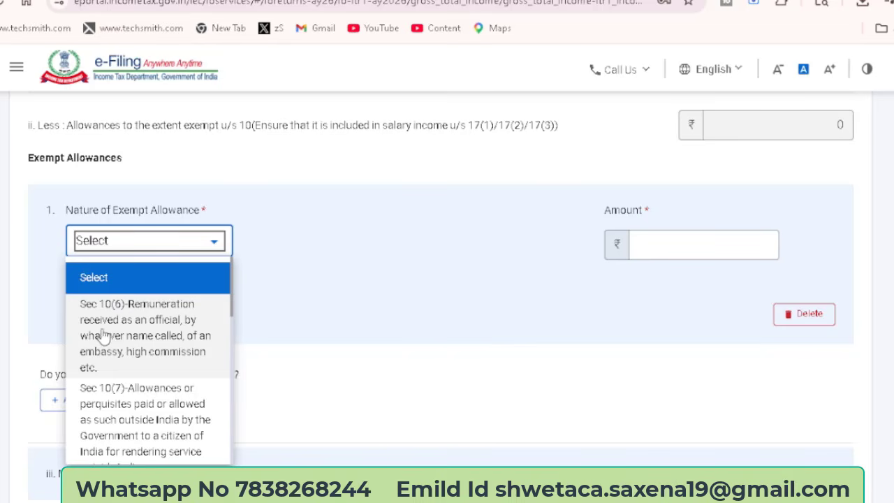
{"action": "scroll", "coordinate": [229, 301], "scroll_direction": "down", "scroll_amount": 3}
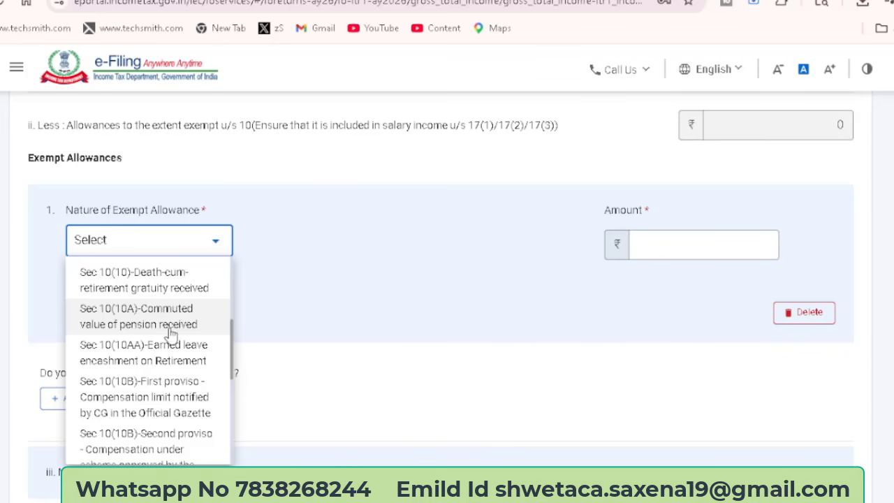
{"action": "left_click_drag", "start_coordinate": [234, 335], "coordinate": [234, 366]}
{"action": "scroll", "coordinate": [233, 368], "scroll_direction": "down", "scroll_amount": 5}
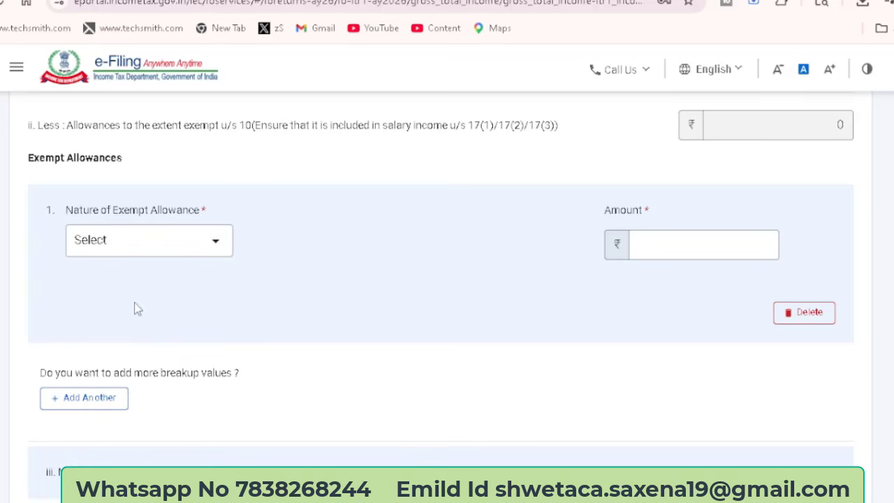
{"action": "left_click", "coordinate": [96, 244]}
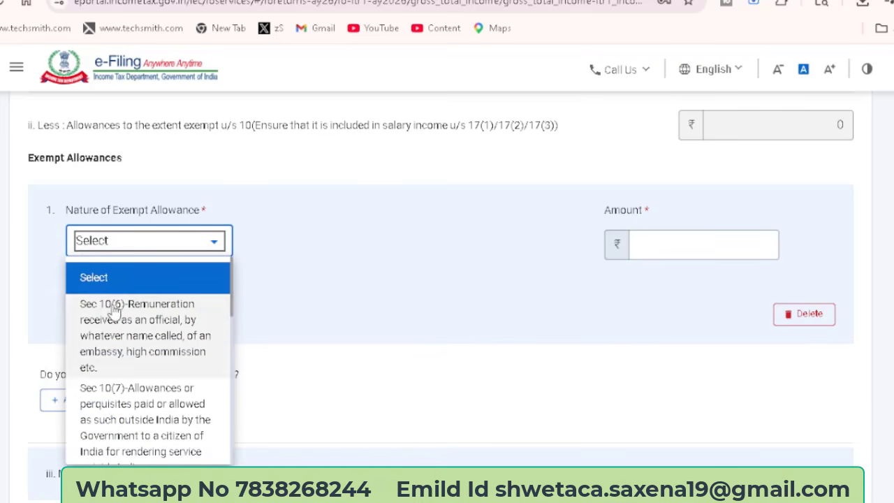
{"action": "left_click", "coordinate": [285, 289]}
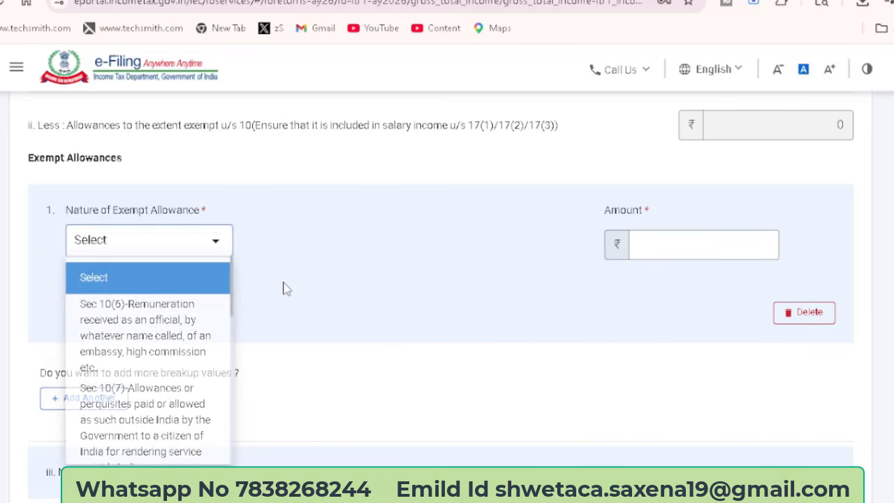
{"action": "left_click", "coordinate": [672, 245]}
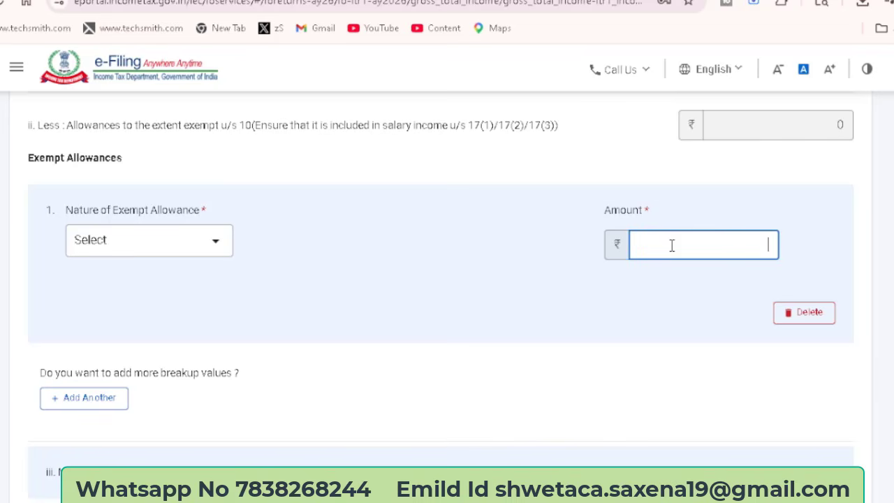
{"action": "left_click", "coordinate": [461, 285]}
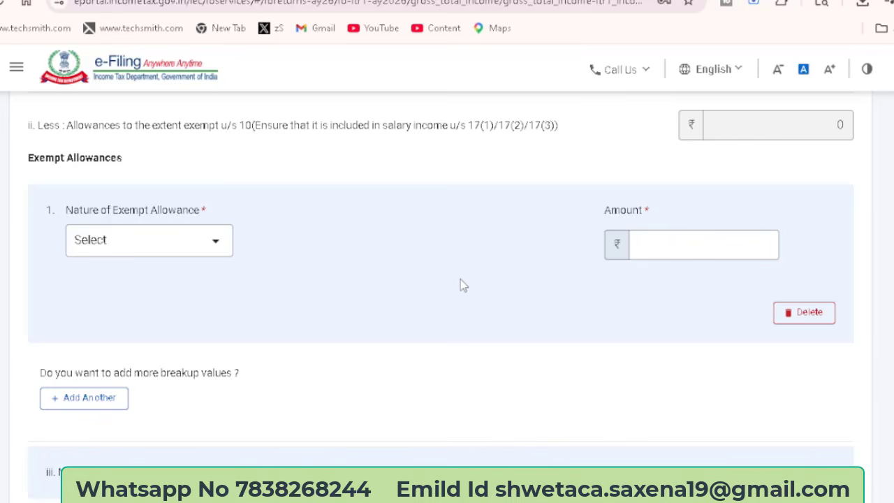
- Check the net salary and the section 16 deductions, and save the salary income details
{"action": "scroll", "coordinate": [447, 293], "scroll_direction": "down", "scroll_amount": 5}
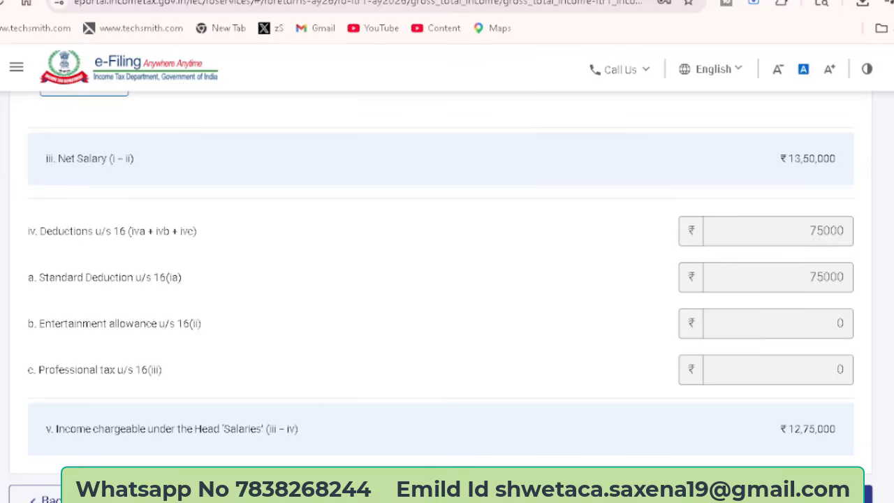
{"action": "scroll", "coordinate": [447, 280], "scroll_direction": "down", "scroll_amount": 2}
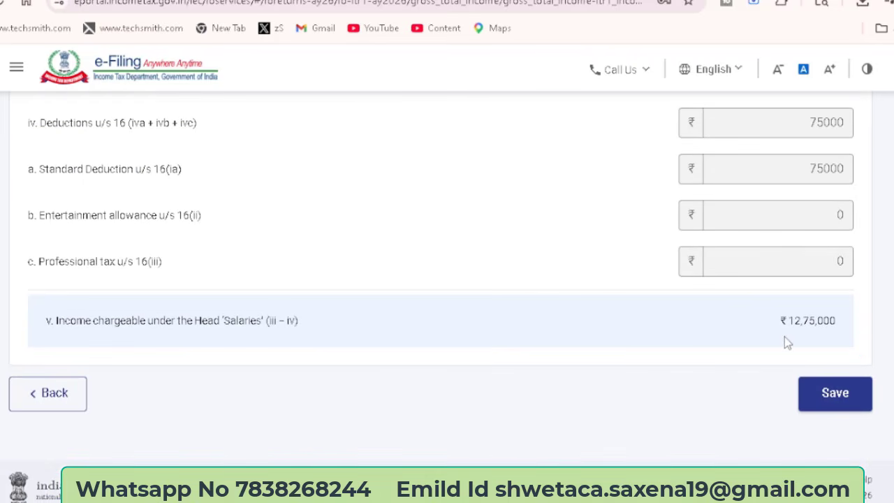
{"action": "left_click", "coordinate": [837, 395]}
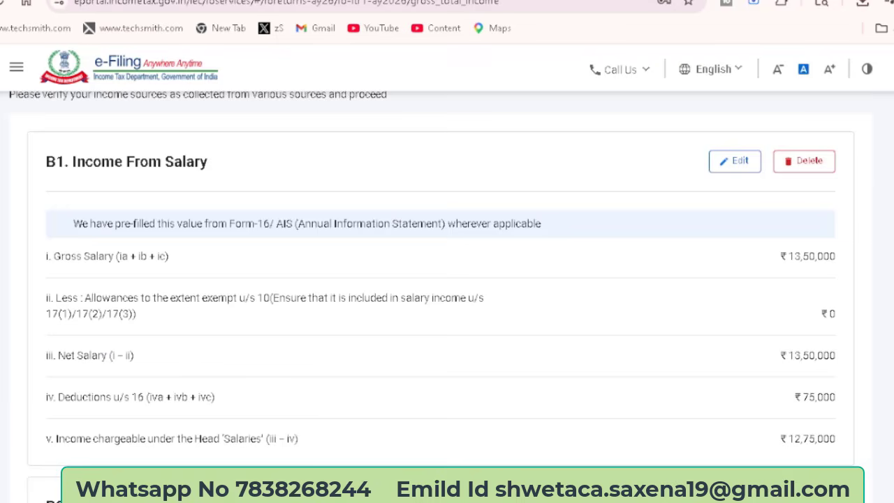
- Switch to Form 16 Part B and check the section 16 deductions, income chargeable under Salaries and gross total income
{"action": "scroll", "coordinate": [750, 339], "scroll_direction": "down", "scroll_amount": 3}
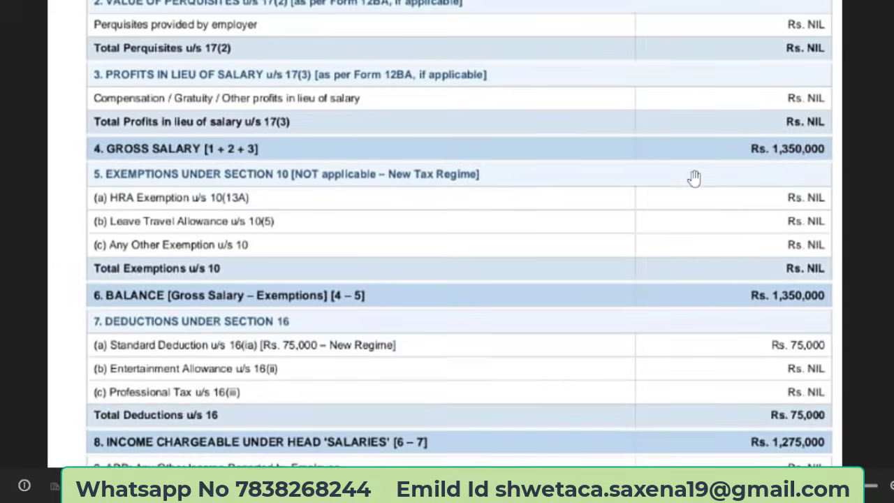
{"action": "scroll", "coordinate": [692, 176], "scroll_direction": "down", "scroll_amount": 3}
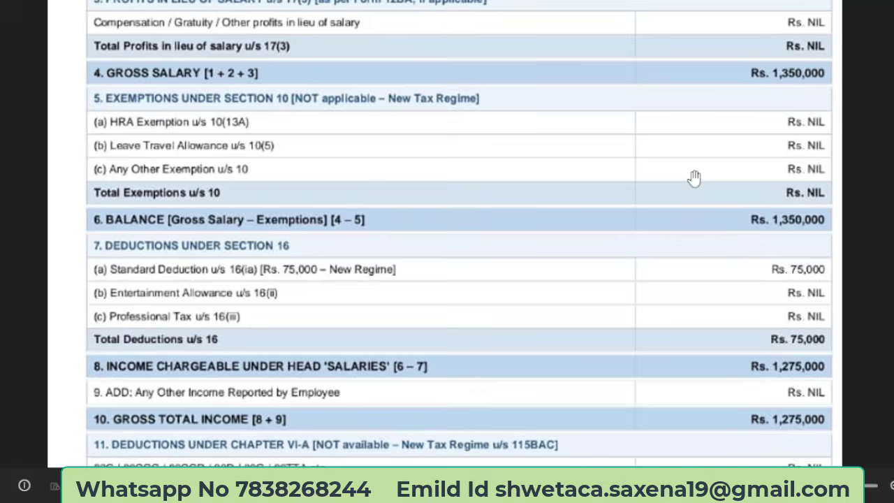
{"action": "scroll", "coordinate": [693, 178], "scroll_direction": "down", "scroll_amount": 3}
{"action": "scroll", "coordinate": [693, 178], "scroll_direction": "down", "scroll_amount": 1}
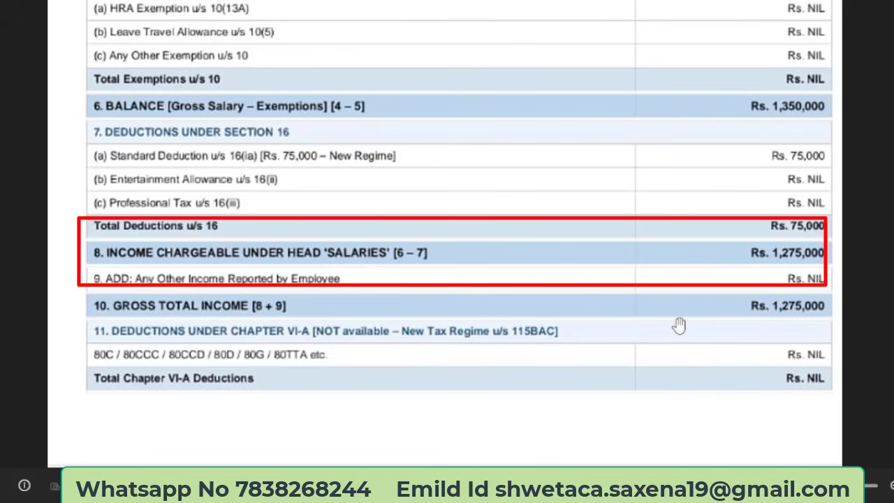
- Switch back to the e-Filing portal and look up where Form 26AS and the Annual Information Statement (AIS) can be viewed
{"action": "key", "text": "alt+Tab"}
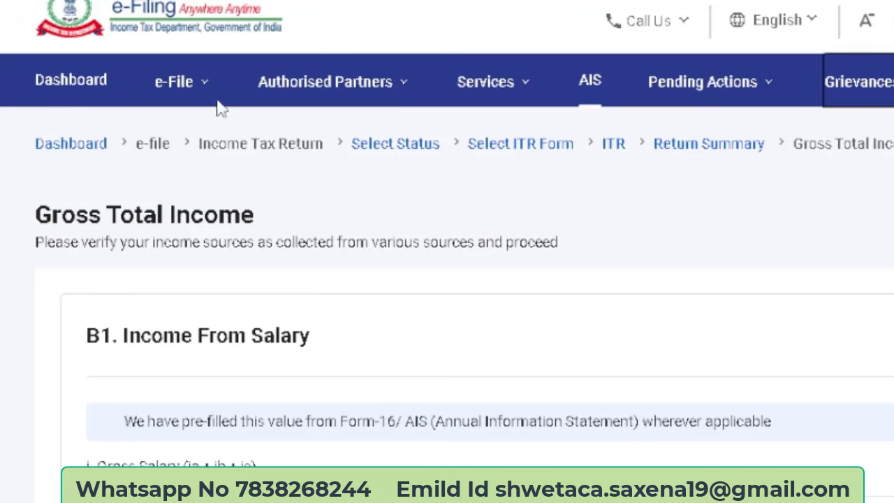
{"action": "left_click", "coordinate": [130, 119]}
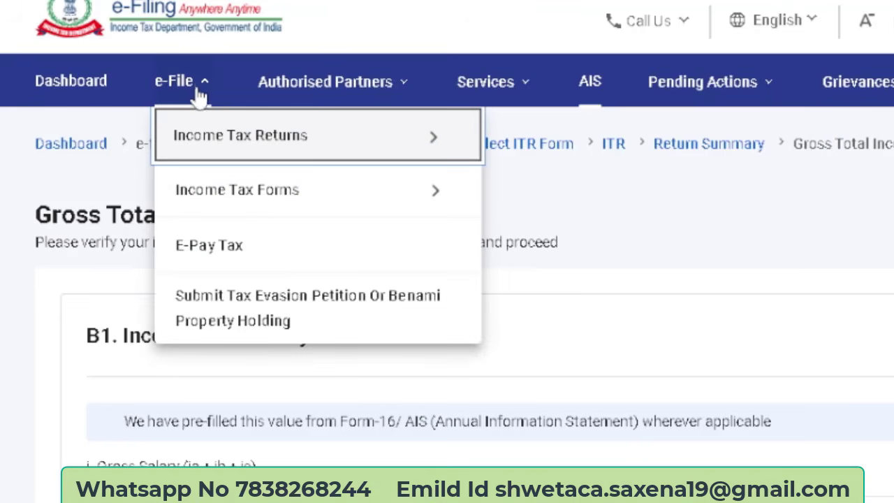
{"action": "left_click", "coordinate": [191, 143]}
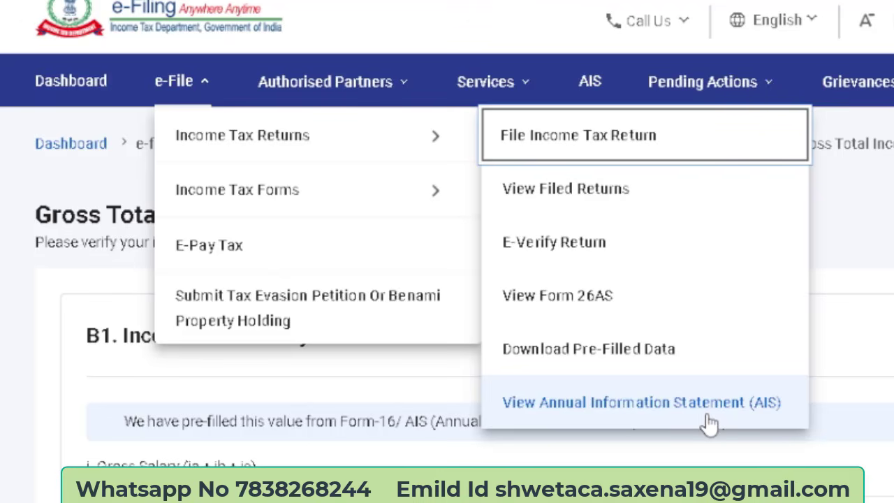
{"action": "left_click", "coordinate": [592, 82]}
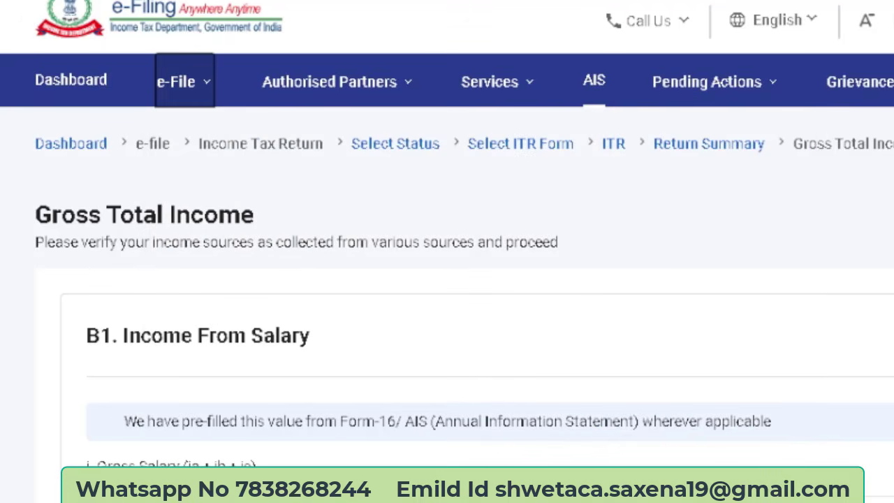
- Expand Details of Income from House Property in section B2 and add a new property entry
{"action": "scroll", "coordinate": [447, 280], "scroll_direction": "down", "scroll_amount": 6}
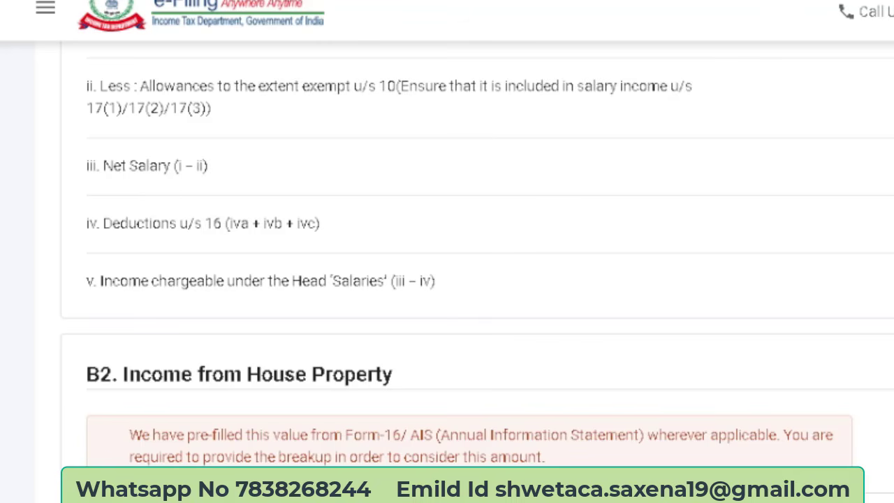
{"action": "scroll", "coordinate": [477, 258], "scroll_direction": "down", "scroll_amount": 4}
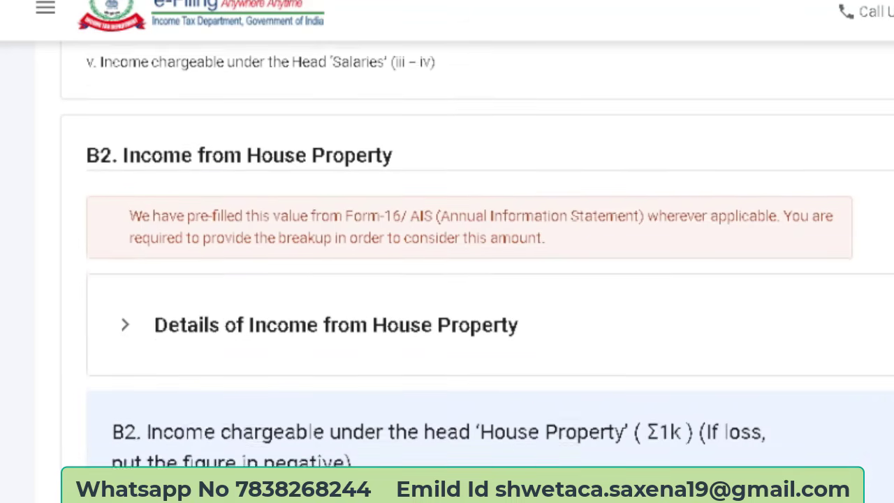
{"action": "scroll", "coordinate": [477, 258], "scroll_direction": "down", "scroll_amount": 1}
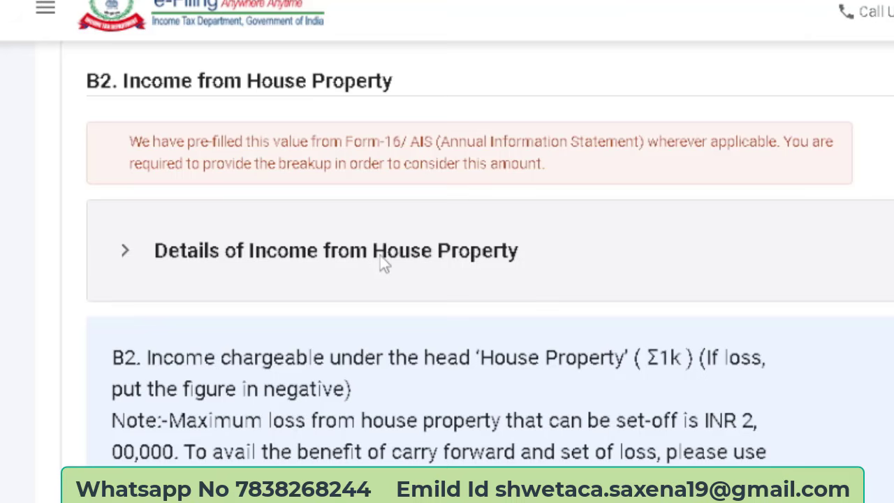
{"action": "left_click", "coordinate": [382, 262]}
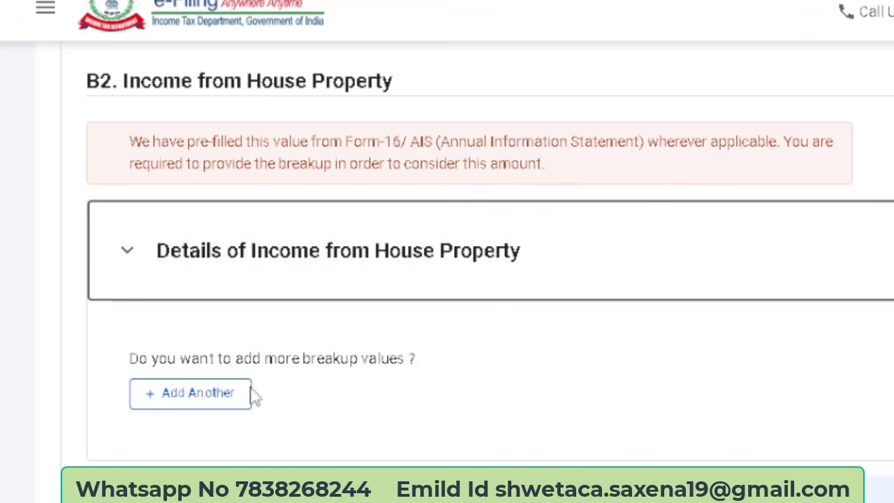
{"action": "left_click", "coordinate": [210, 396]}
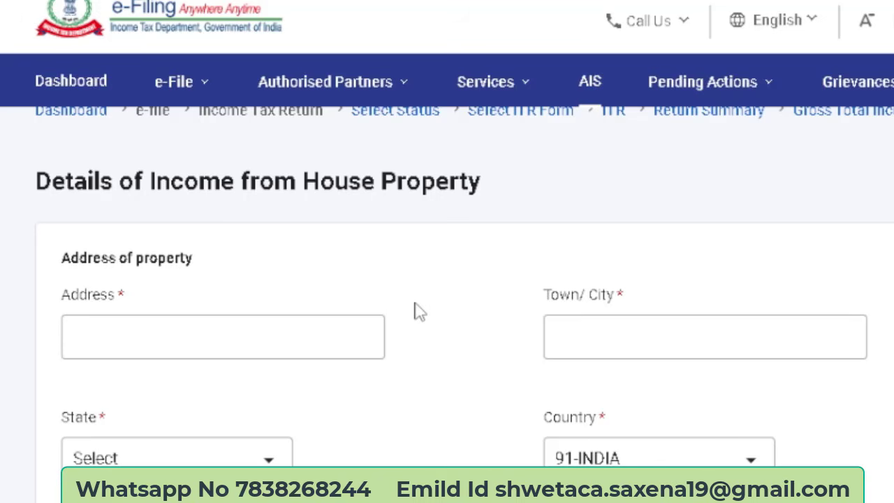
- In the house property details, set the owner of the property to Self and mark the property as not co-owned
{"action": "scroll", "coordinate": [419, 311], "scroll_direction": "down", "scroll_amount": 7}
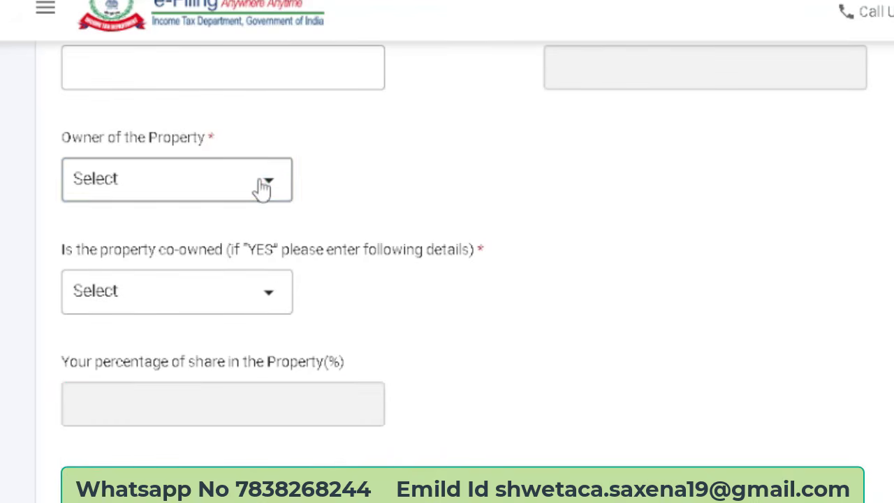
{"action": "left_click", "coordinate": [264, 184]}
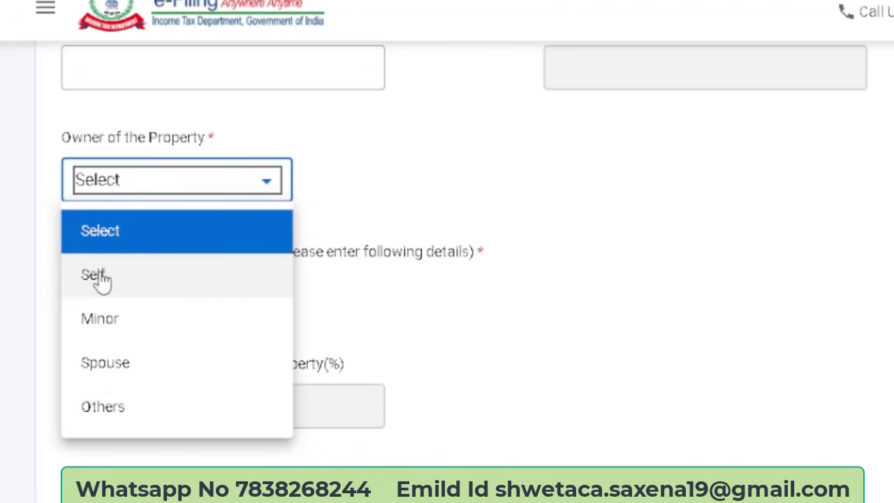
{"action": "left_click", "coordinate": [102, 279]}
{"action": "scroll", "coordinate": [362, 192], "scroll_direction": "down", "scroll_amount": 1}
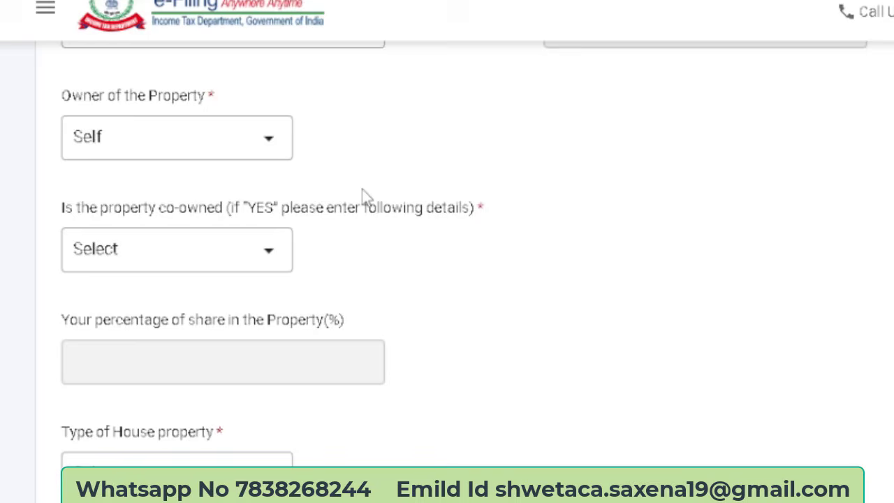
{"action": "scroll", "coordinate": [362, 195], "scroll_direction": "down", "scroll_amount": 1}
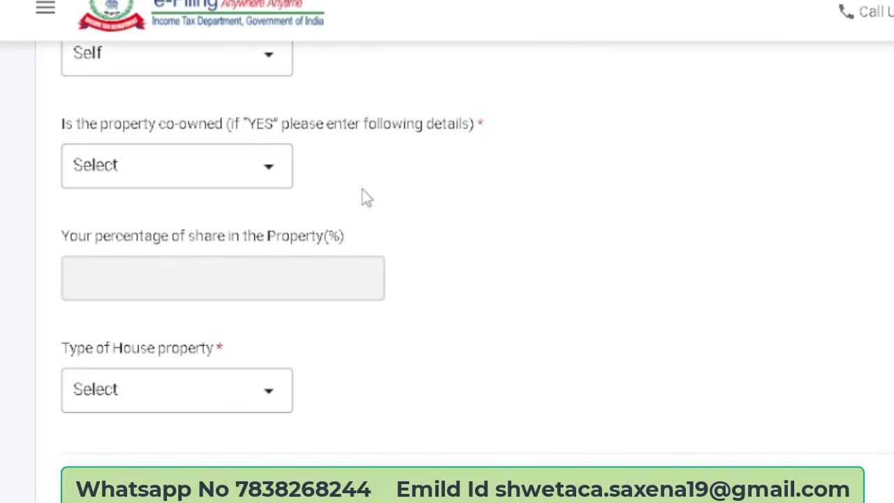
{"action": "left_click", "coordinate": [274, 178]}
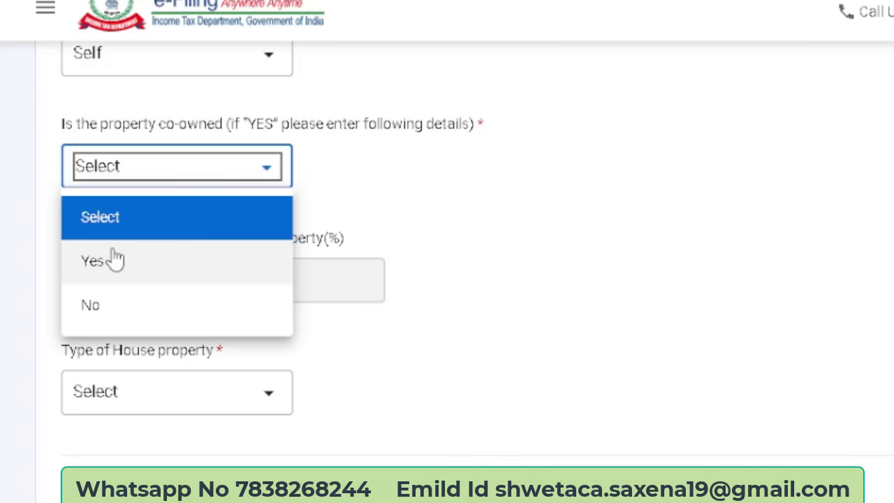
{"action": "left_click", "coordinate": [102, 315]}
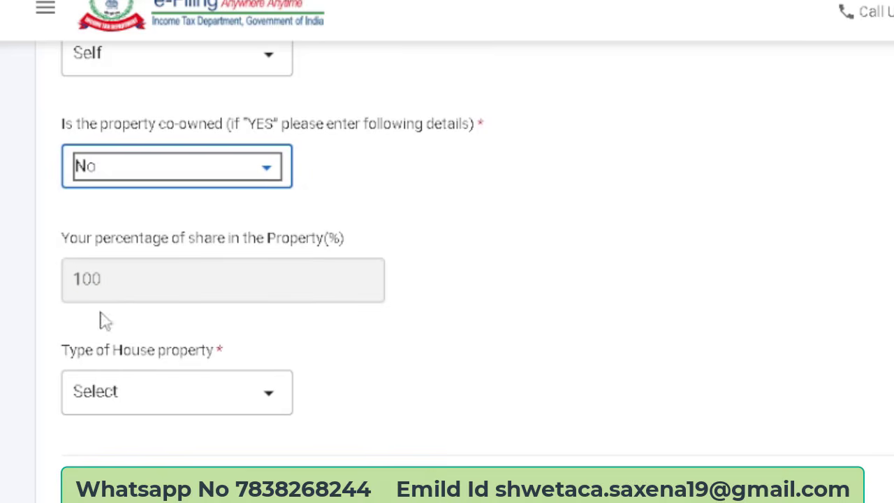
- Set the type of house property to Let Out and add a blank tenant details entry
{"action": "scroll", "coordinate": [345, 218], "scroll_direction": "down", "scroll_amount": 1}
{"action": "scroll", "coordinate": [343, 218], "scroll_direction": "down", "scroll_amount": 1}
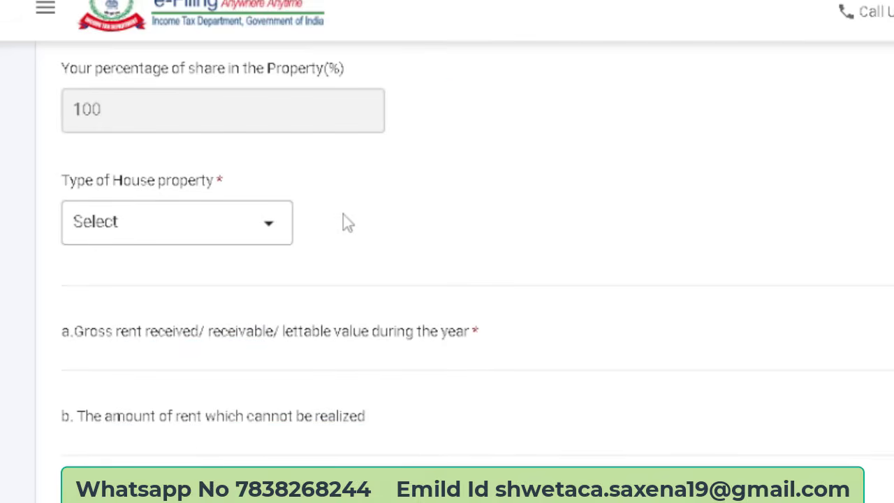
{"action": "left_click", "coordinate": [271, 231]}
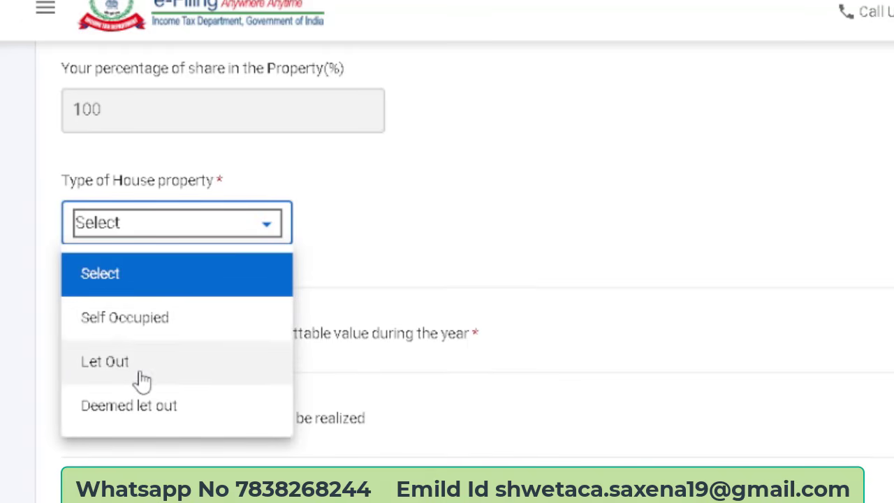
{"action": "left_click", "coordinate": [142, 381]}
{"action": "scroll", "coordinate": [199, 255], "scroll_direction": "down", "scroll_amount": 2}
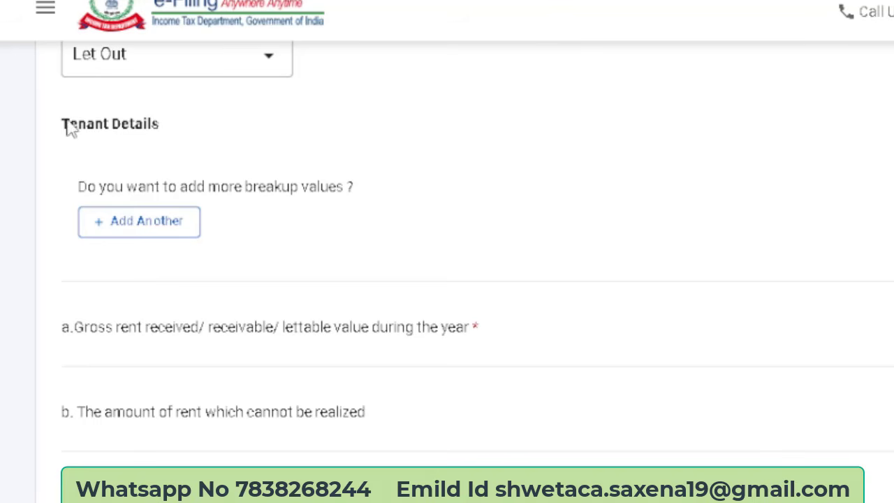
{"action": "left_click", "coordinate": [177, 233]}
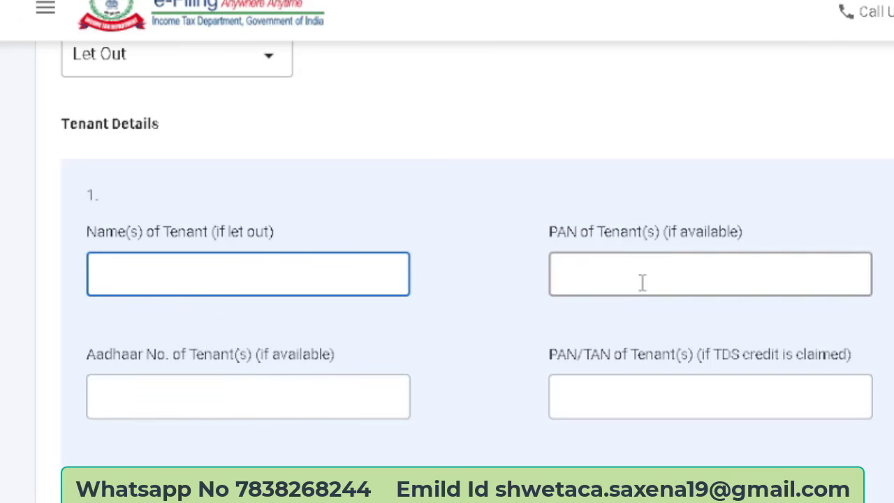
{"action": "left_click", "coordinate": [612, 130]}
- Examine the gross rent, unrealized rent, local authority tax, 30% of annual value and Section 24(b) interest fields for the let-out property
{"action": "scroll", "coordinate": [613, 127], "scroll_direction": "down", "scroll_amount": 4}
{"action": "scroll", "coordinate": [615, 133], "scroll_direction": "down", "scroll_amount": 3}
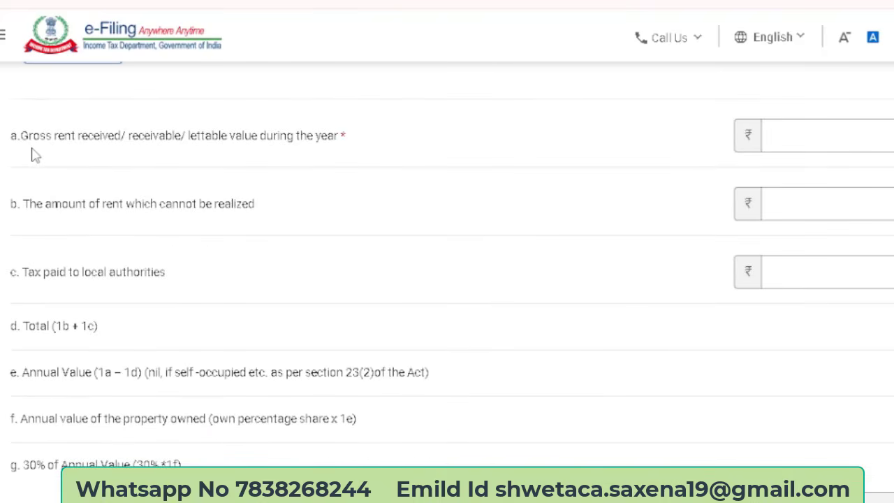
{"action": "left_click", "coordinate": [778, 133]}
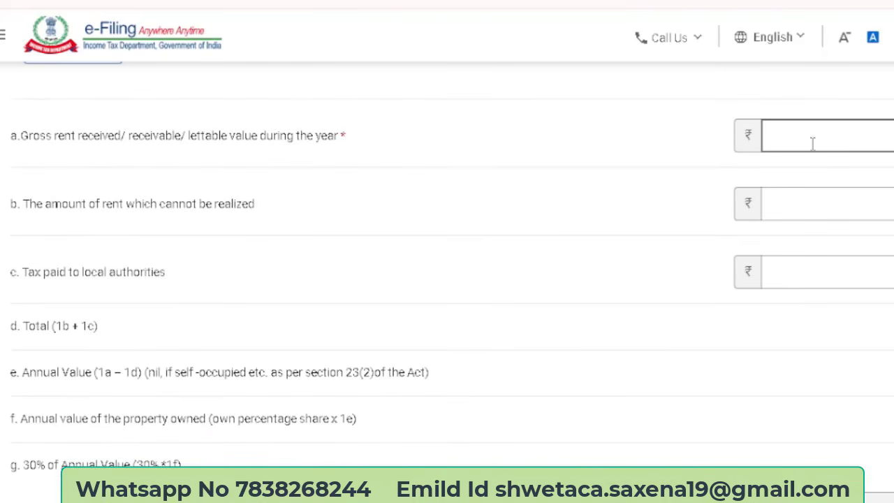
{"action": "left_click", "coordinate": [779, 170]}
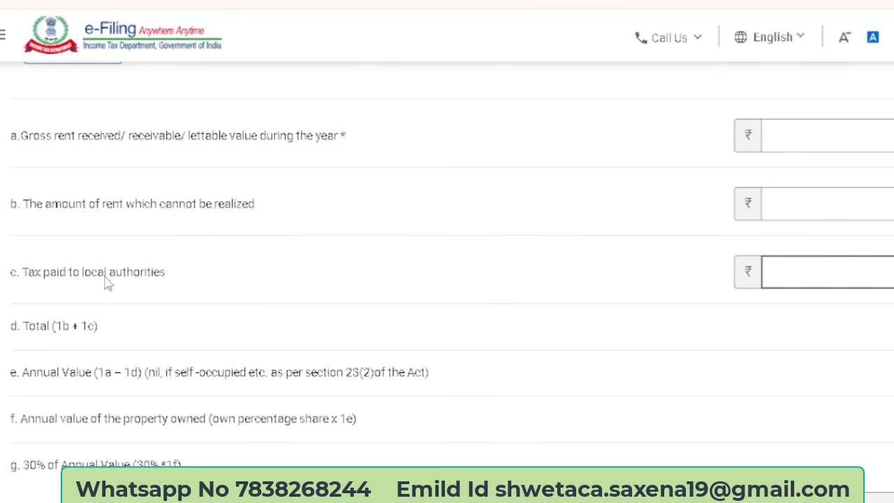
{"action": "left_click", "coordinate": [816, 269]}
{"action": "scroll", "coordinate": [293, 384], "scroll_direction": "down", "scroll_amount": 2}
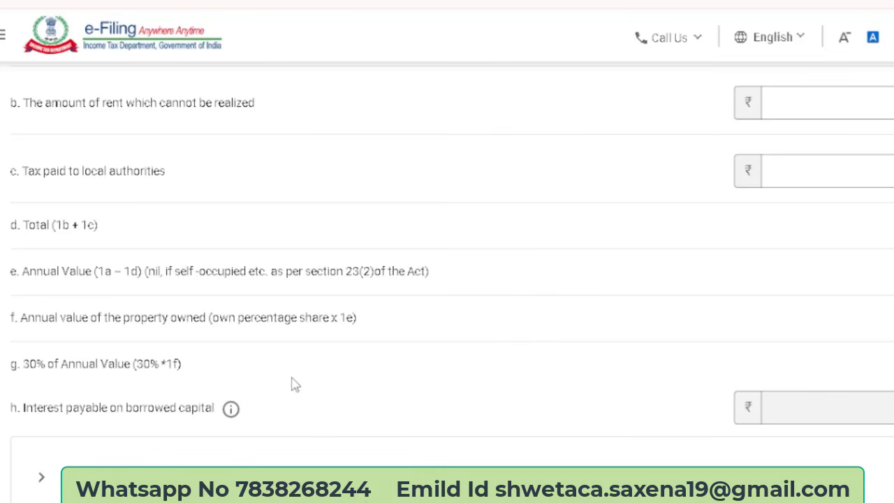
{"action": "scroll", "coordinate": [293, 384], "scroll_direction": "down", "scroll_amount": 2}
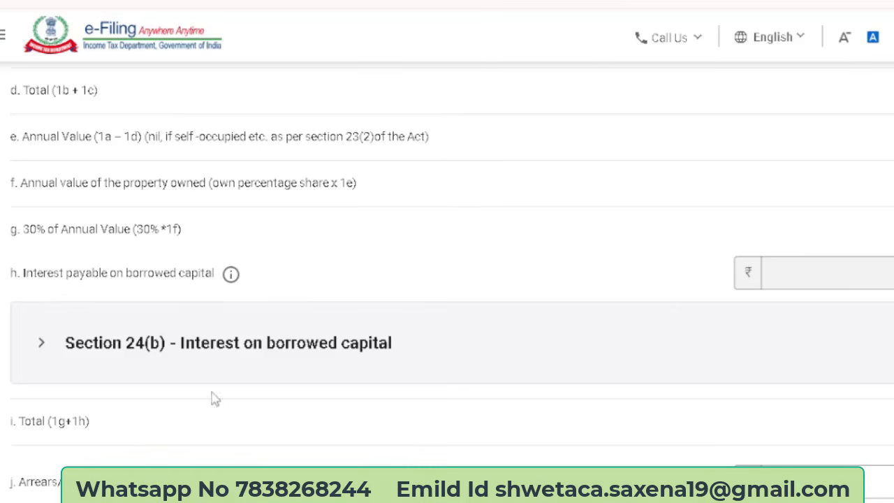
- Return to the gross total income schedule, expand B3 Income from Other Sources and open the saving bank account interest for editing
{"action": "scroll", "coordinate": [425, 351], "scroll_direction": "down", "scroll_amount": 10}
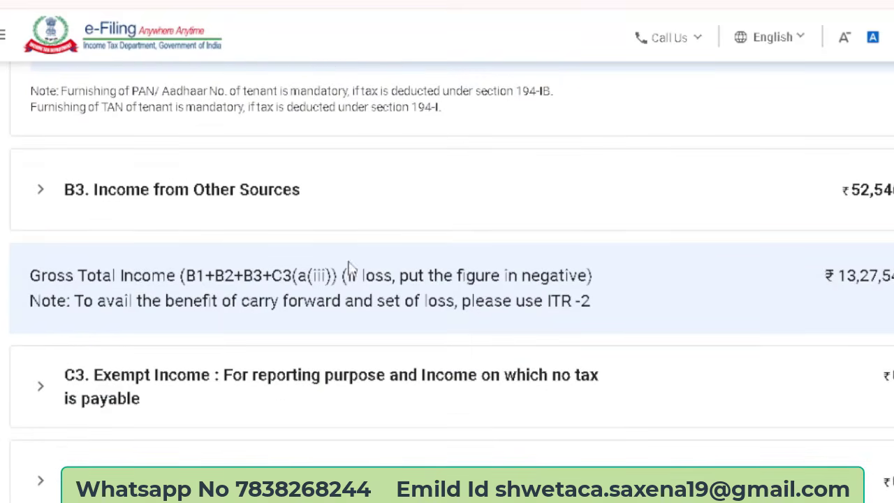
{"action": "left_click", "coordinate": [455, 196]}
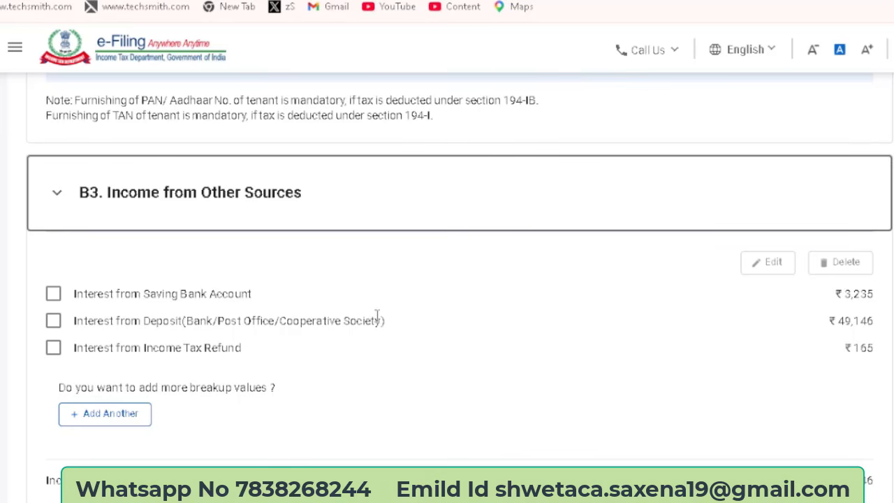
{"action": "left_click", "coordinate": [53, 294]}
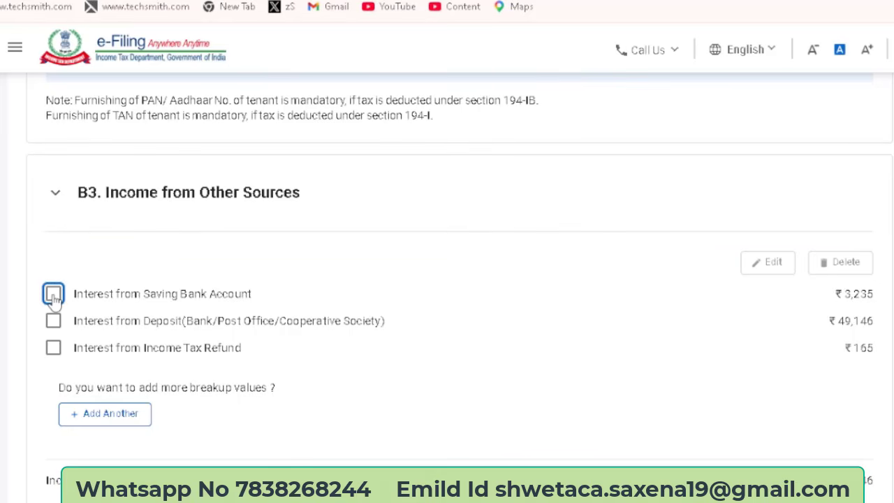
{"action": "left_click", "coordinate": [764, 266]}
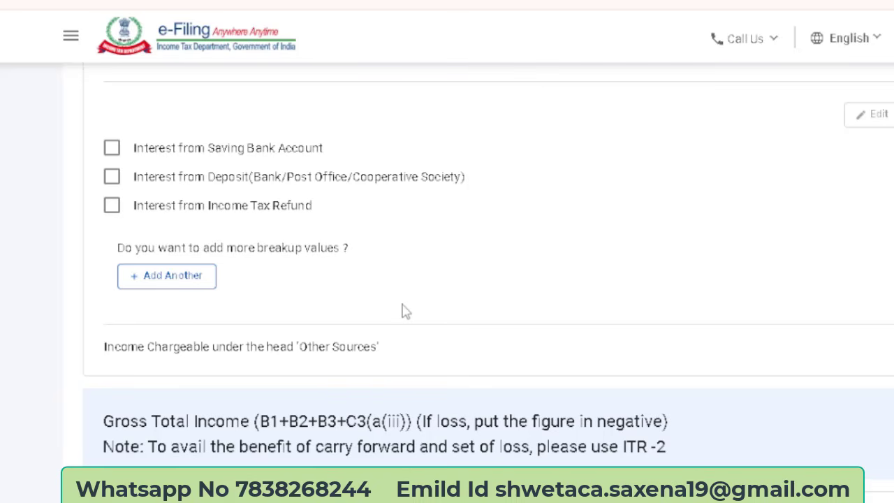
- Add another income from other sources, trying Dividend Income and Family pension as the nature of income
{"action": "left_click", "coordinate": [186, 289]}
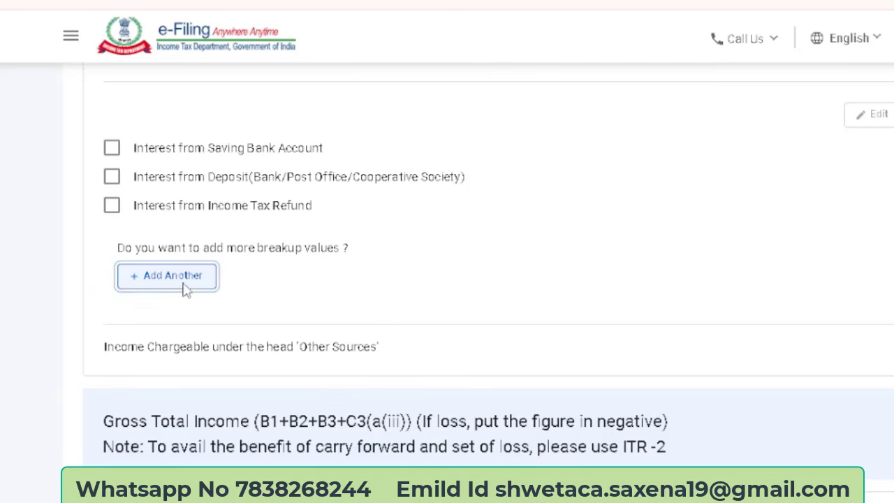
{"action": "left_click", "coordinate": [256, 313]}
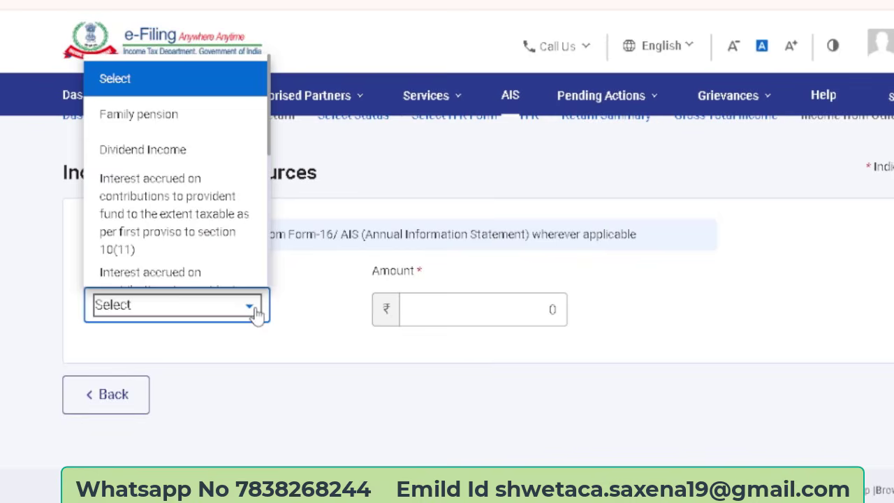
{"action": "left_click", "coordinate": [180, 154]}
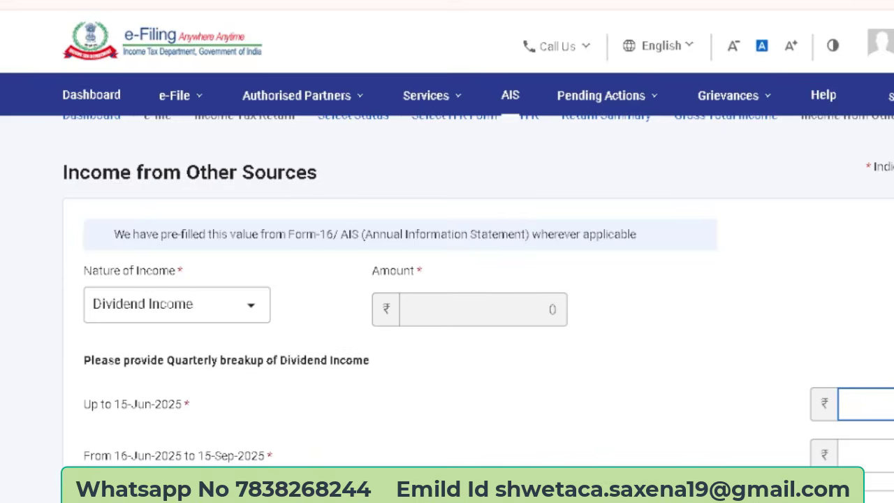
{"action": "left_click", "coordinate": [253, 308]}
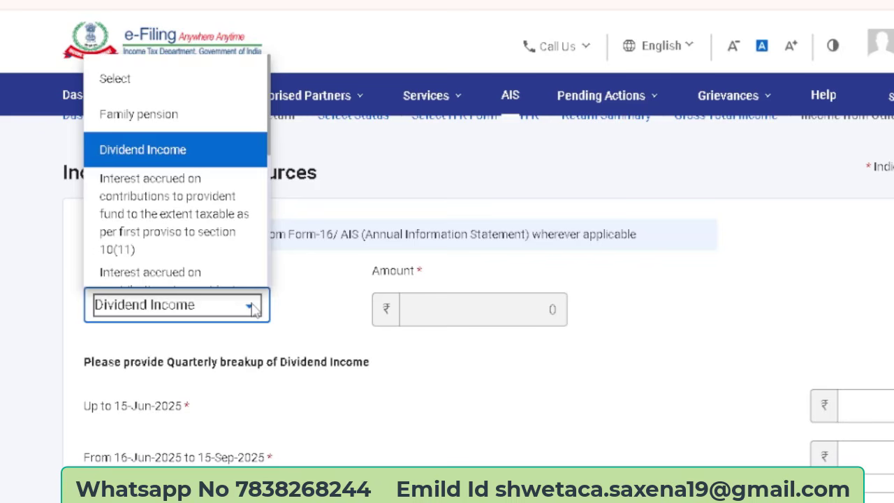
{"action": "left_click", "coordinate": [161, 119]}
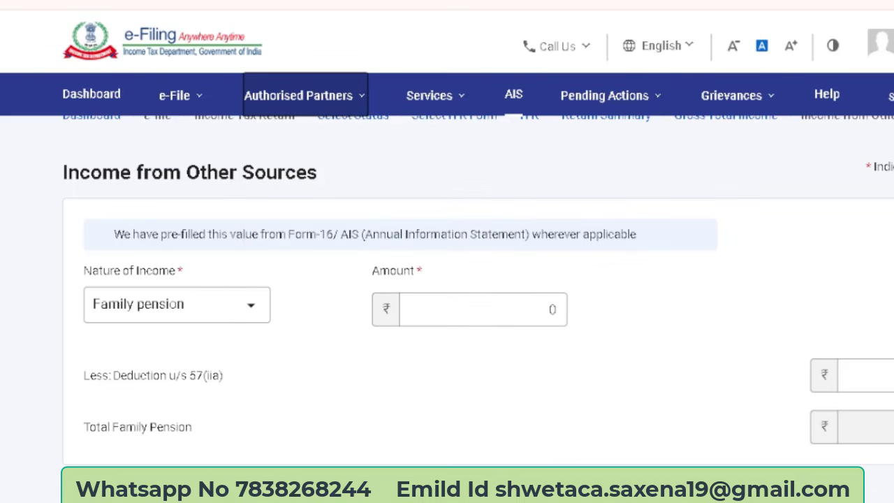
- Return to the gross total income schedule, expand C3 Exempt Income and open an exempt income entry
{"action": "scroll", "coordinate": [447, 279], "scroll_direction": "down", "scroll_amount": 10}
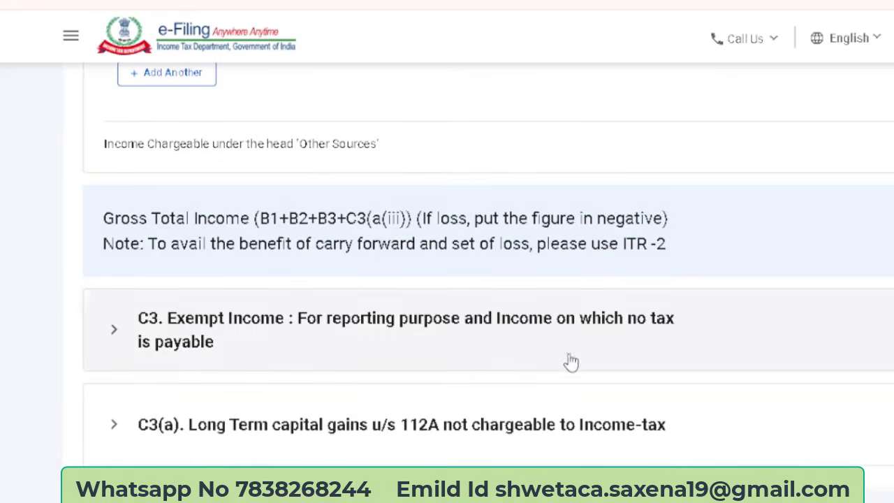
{"action": "left_click", "coordinate": [568, 361]}
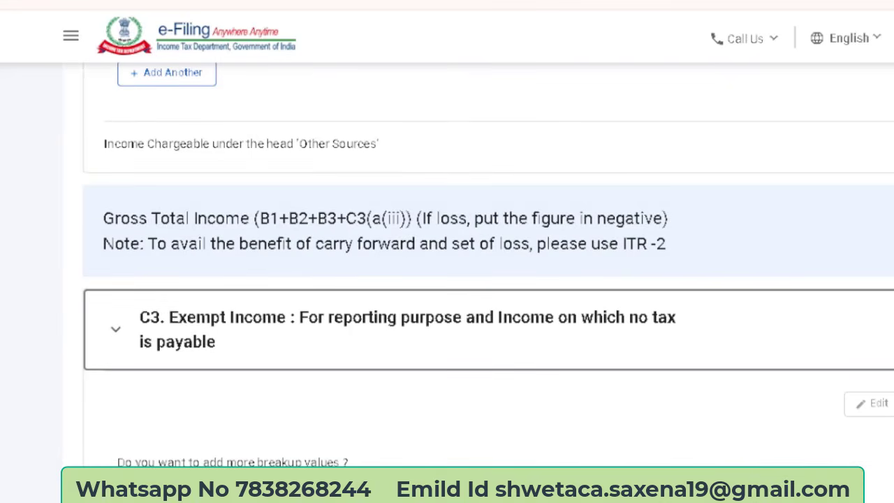
{"action": "left_click", "coordinate": [873, 403]}
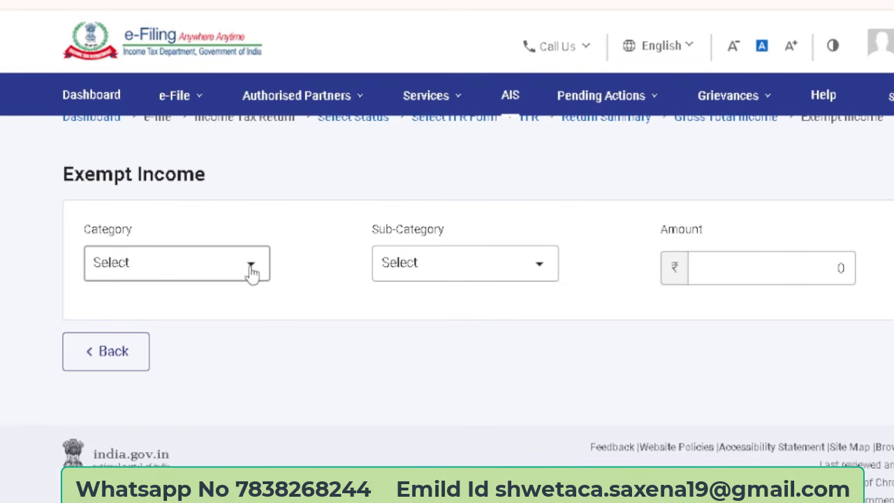
- Try Agricultural & related incomes and Income from specified Investments as the exempt income category
{"action": "left_click", "coordinate": [250, 265]}
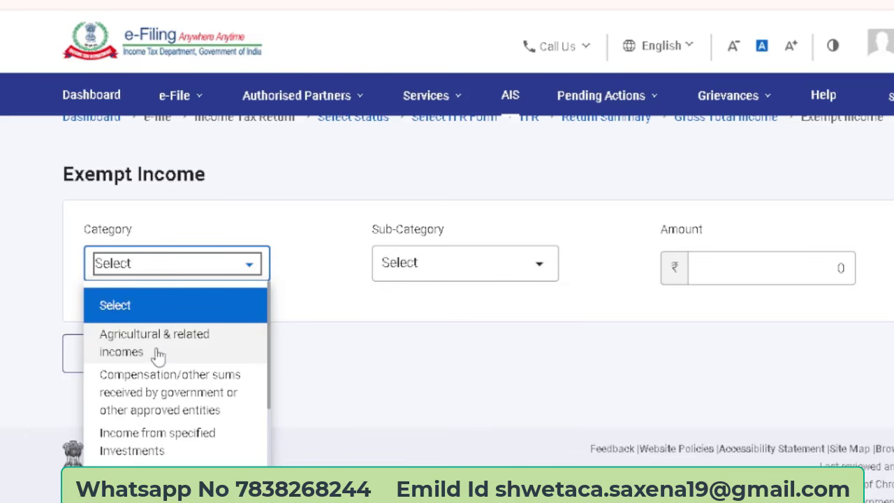
{"action": "left_click", "coordinate": [192, 353]}
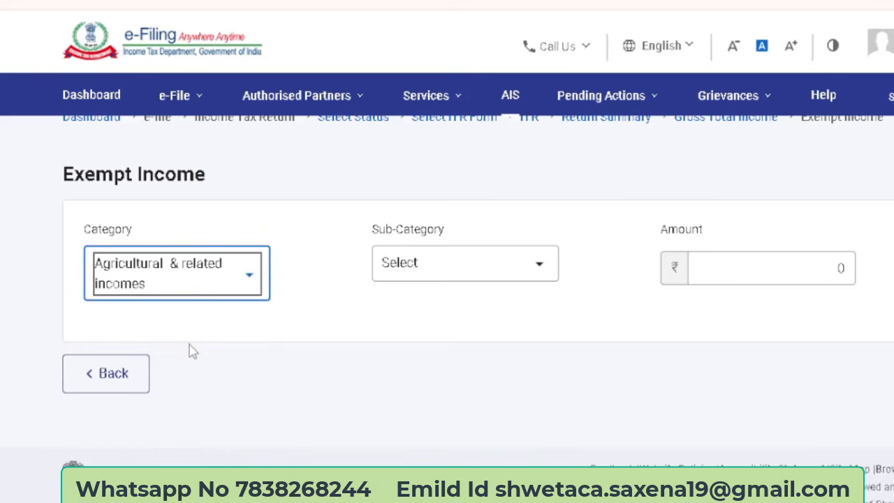
{"action": "left_click", "coordinate": [206, 272]}
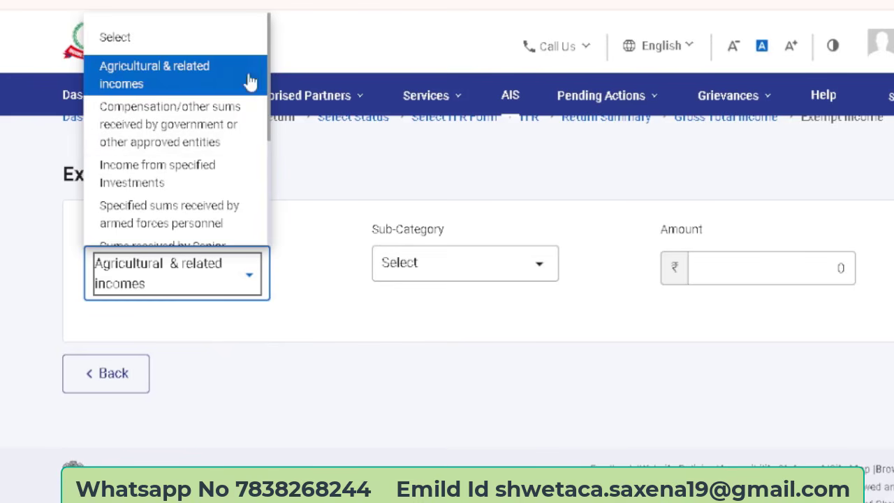
{"action": "left_click", "coordinate": [162, 183]}
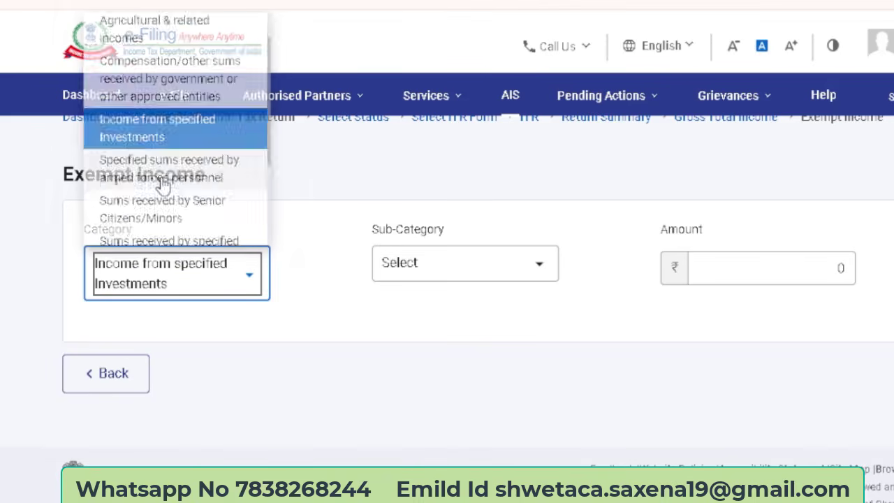
{"action": "left_click", "coordinate": [437, 270]}
- Try Sums received by Senior Citizens/Minors and Sums received from policies/contributions such as LIC/NPS/PF/Sukanya Samriddhi Yojana as the exempt income category
{"action": "left_click", "coordinate": [255, 273]}
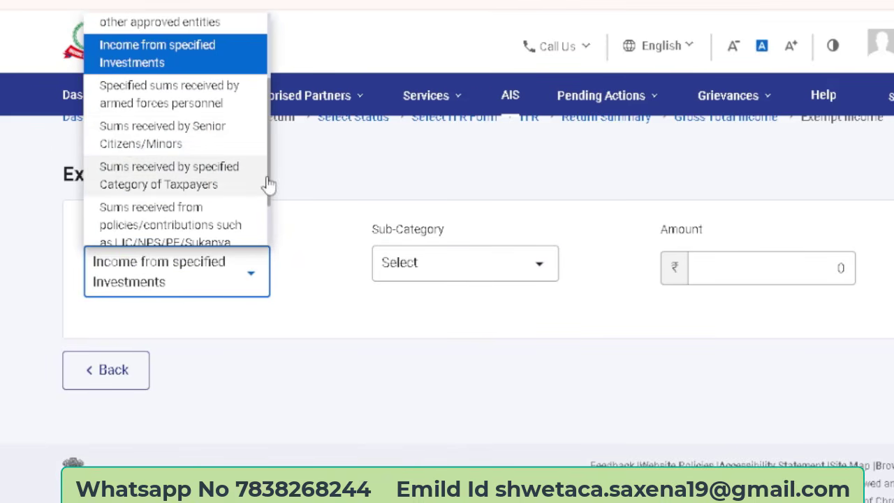
{"action": "left_click", "coordinate": [197, 155]}
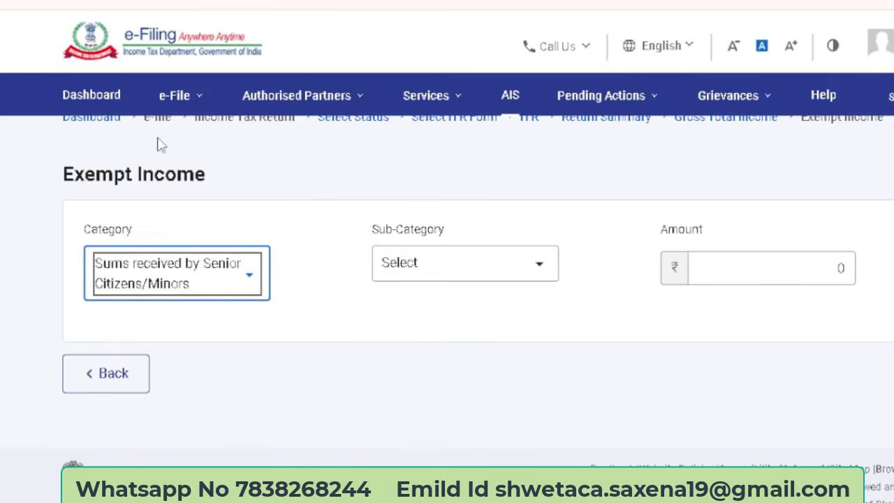
{"action": "left_click", "coordinate": [181, 279]}
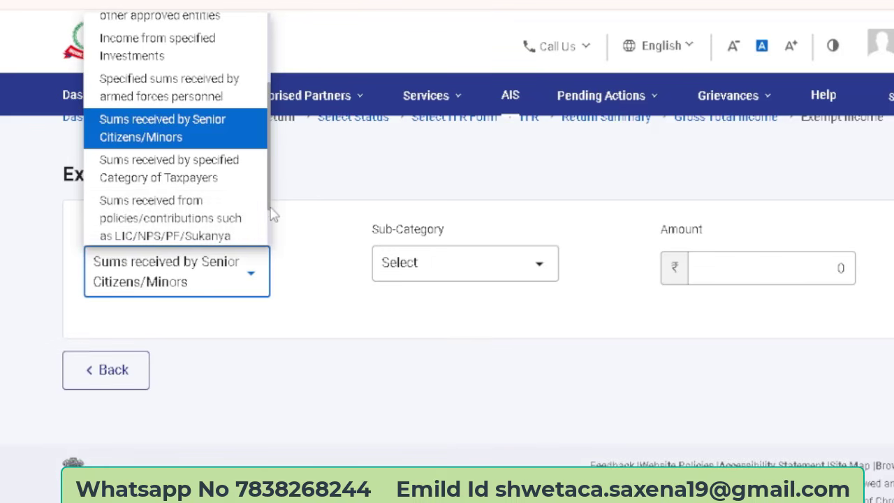
{"action": "left_click_drag", "start_coordinate": [270, 205], "coordinate": [267, 244]}
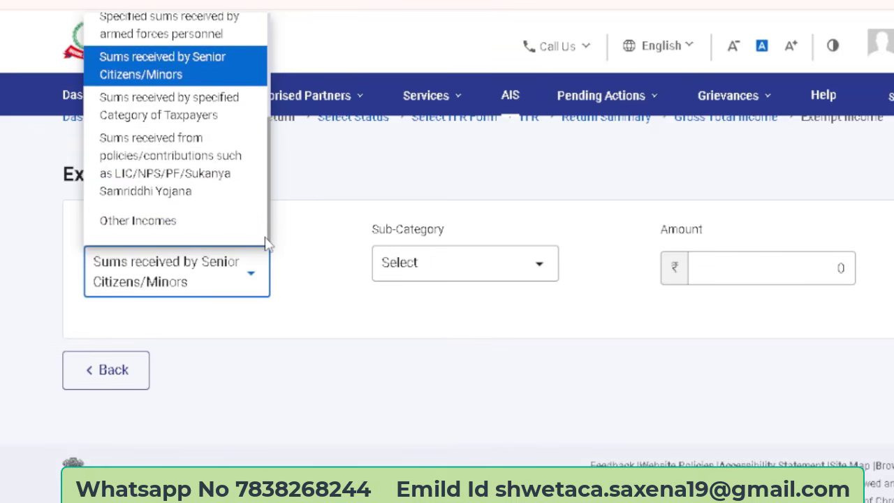
{"action": "left_click", "coordinate": [196, 177]}
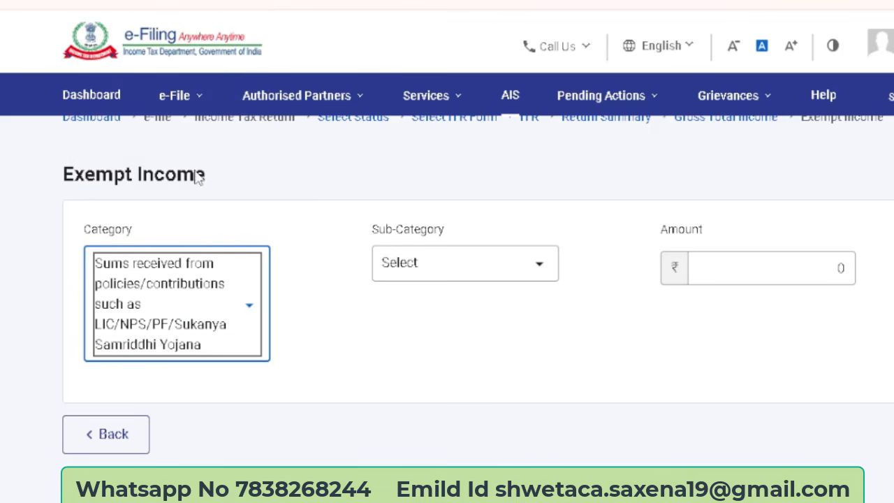
- Try 10(12)-Recognized Provident Fund received as the sub-category of the exempt income entry
{"action": "left_click", "coordinate": [536, 266]}
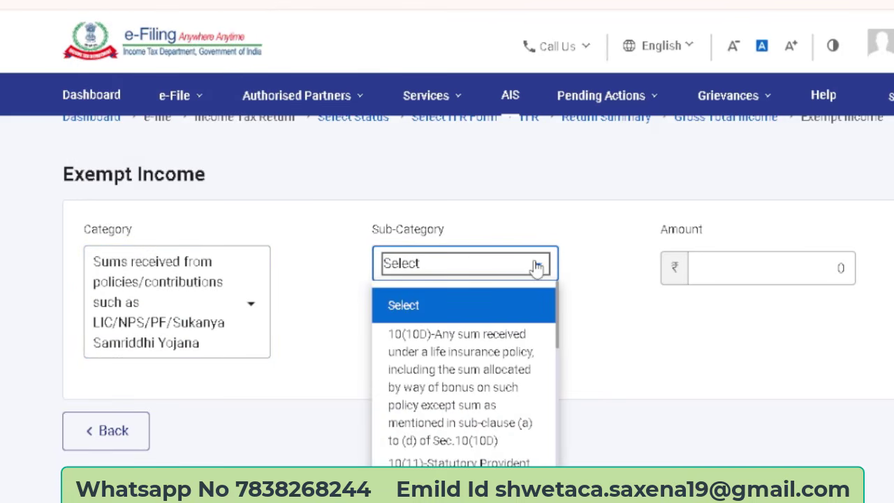
{"action": "scroll", "coordinate": [560, 348], "scroll_direction": "down", "scroll_amount": 1}
{"action": "left_click_drag", "start_coordinate": [561, 348], "coordinate": [550, 393]}
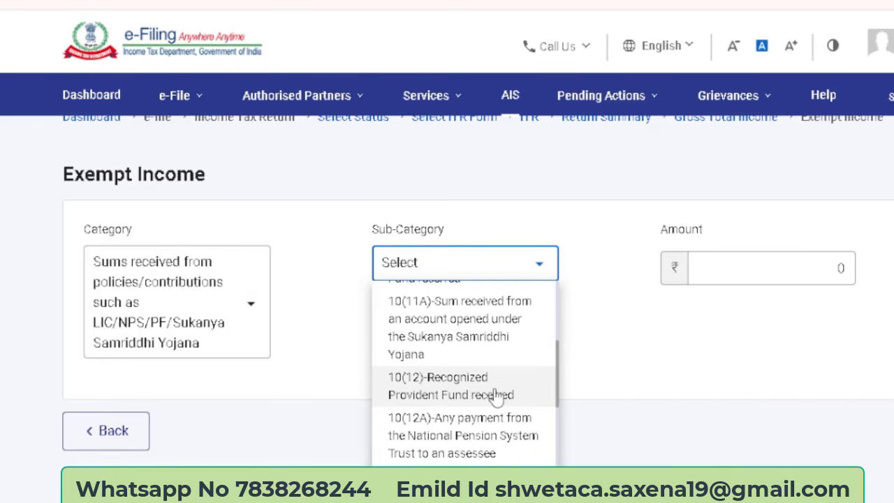
{"action": "left_click", "coordinate": [556, 392]}
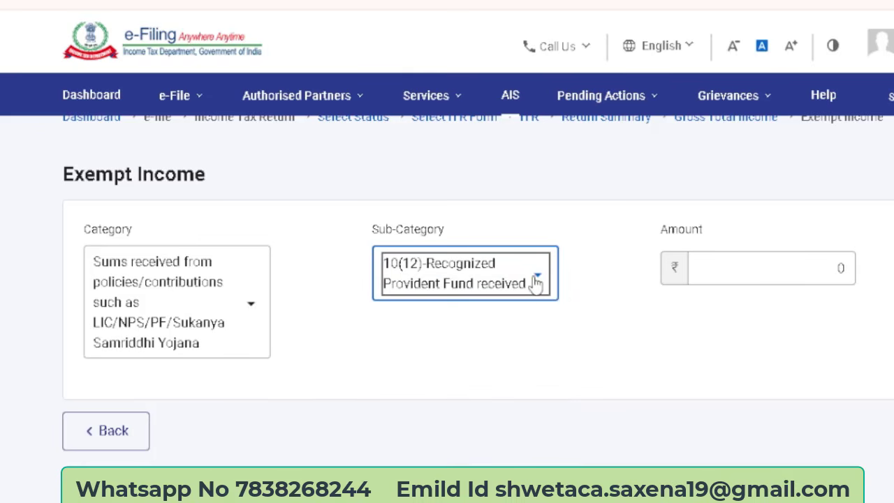
- Try Other Incomes as the exempt income category, check its sub-categories, and return to the gross total income schedule without saving an entry
{"action": "left_click", "coordinate": [174, 280]}
{"action": "left_click", "coordinate": [154, 231]}
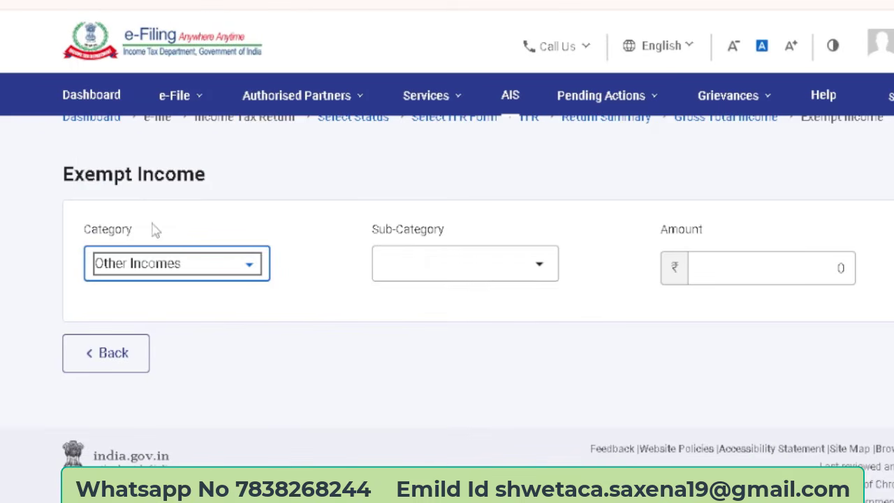
{"action": "left_click", "coordinate": [481, 263]}
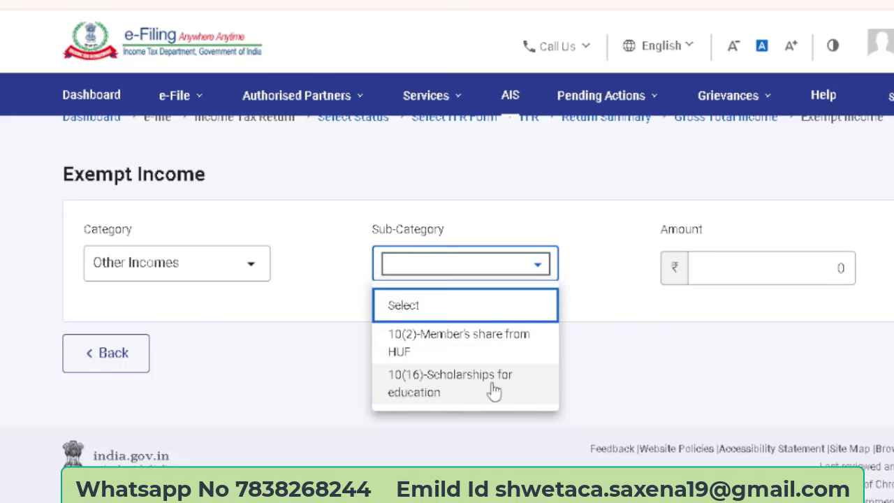
{"action": "left_click", "coordinate": [610, 359]}
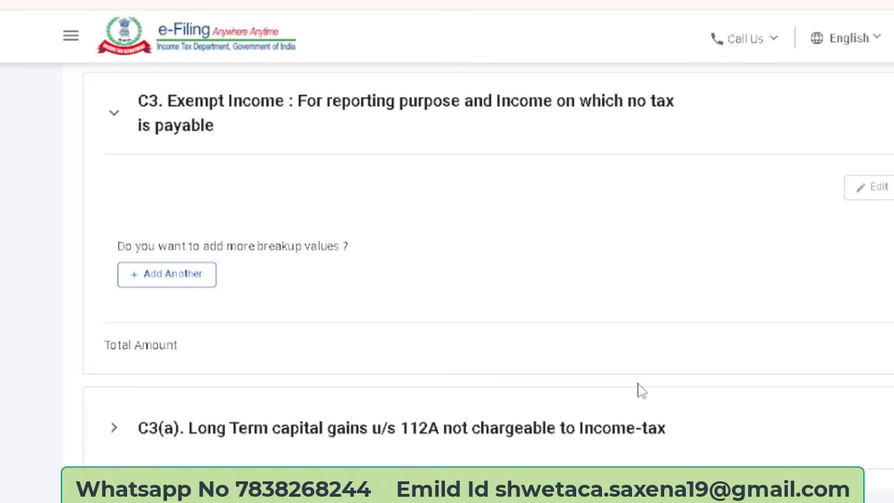
- In C3(a) Long Term capital gains u/s 112A, enter sale consideration 250000 and cost of acquisition 300000, and confirm the gross total income schedule
{"action": "scroll", "coordinate": [641, 391], "scroll_direction": "down", "scroll_amount": 2}
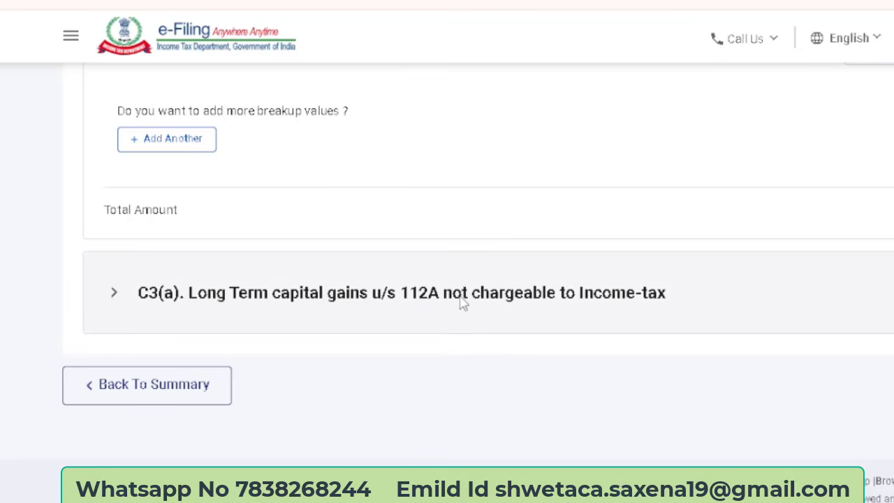
{"action": "left_click", "coordinate": [461, 303]}
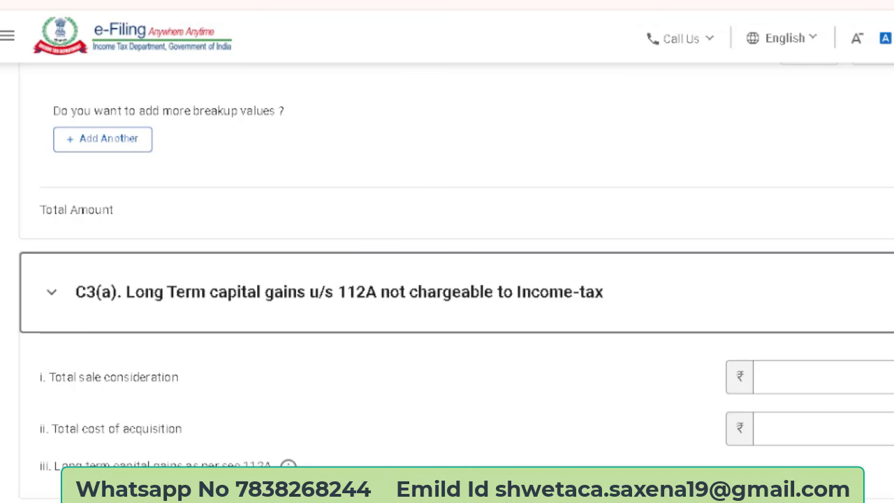
{"action": "scroll", "coordinate": [852, 369], "scroll_direction": "down", "scroll_amount": 2}
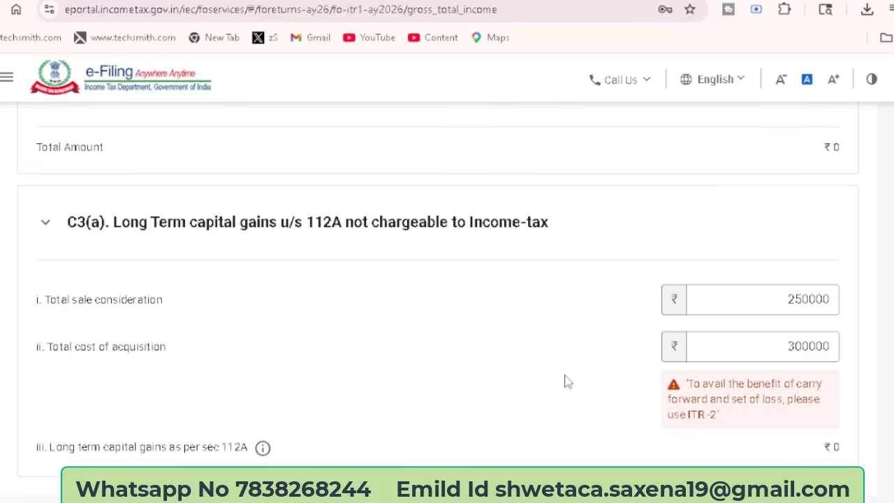
{"action": "scroll", "coordinate": [568, 382], "scroll_direction": "down", "scroll_amount": 2}
{"action": "left_click", "coordinate": [830, 375]}
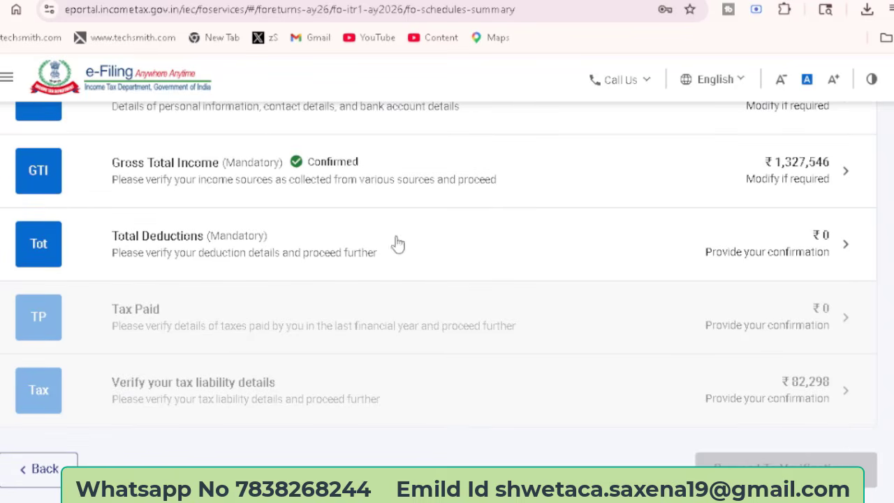
- Open the Total Deductions schedule, review its deduction sections and confirm it with no deductions claimed
{"action": "left_click", "coordinate": [434, 242]}
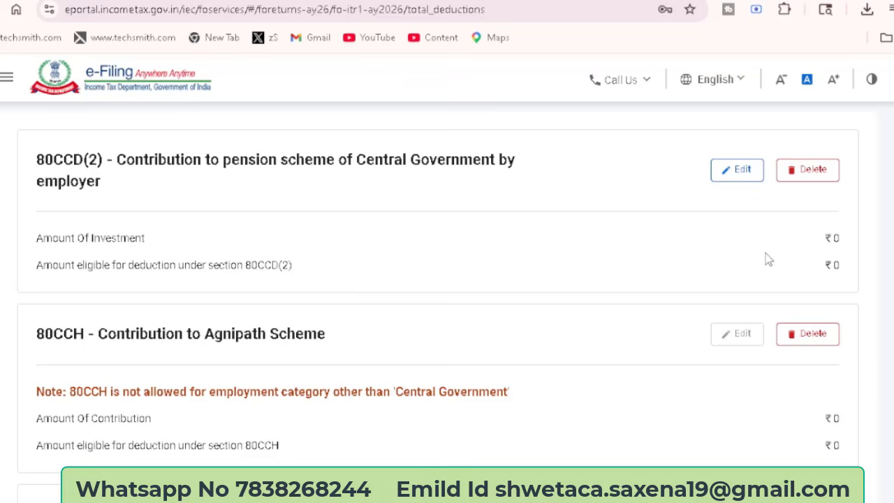
{"action": "scroll", "coordinate": [768, 259], "scroll_direction": "down", "scroll_amount": 1}
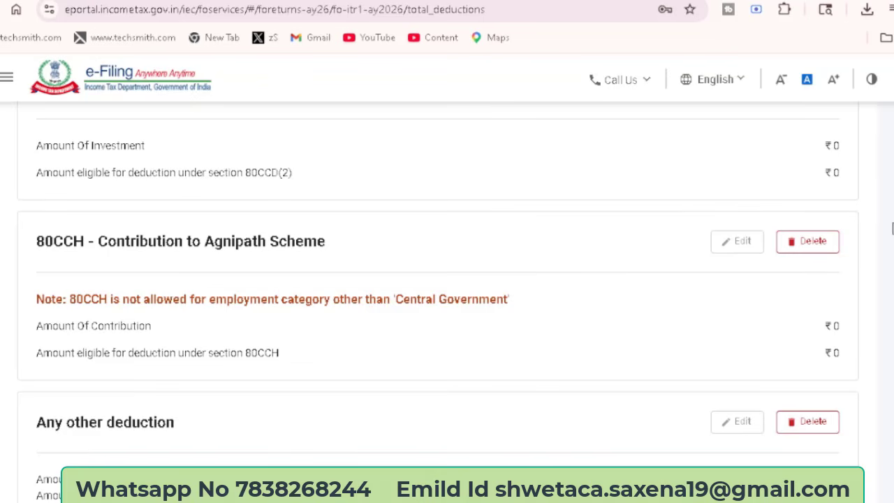
{"action": "scroll", "coordinate": [892, 229], "scroll_direction": "down", "scroll_amount": 3}
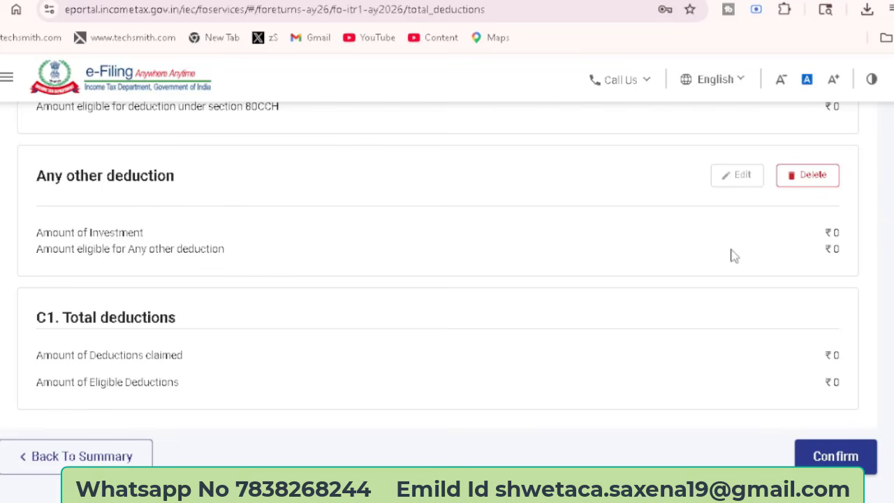
{"action": "left_click", "coordinate": [835, 456]}
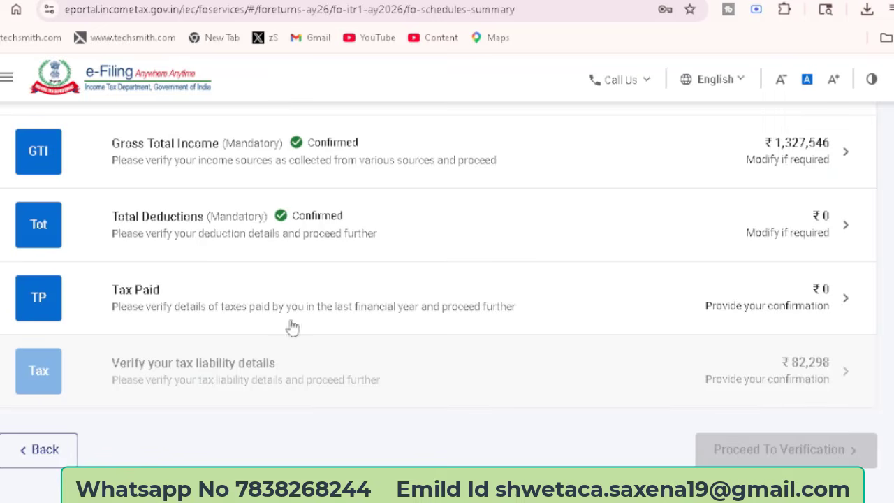
- Open the Tax Paid schedule, add a Schedule TDS1 entry and set its income chargeable under Salaries to 1350000
{"action": "left_click", "coordinate": [400, 291]}
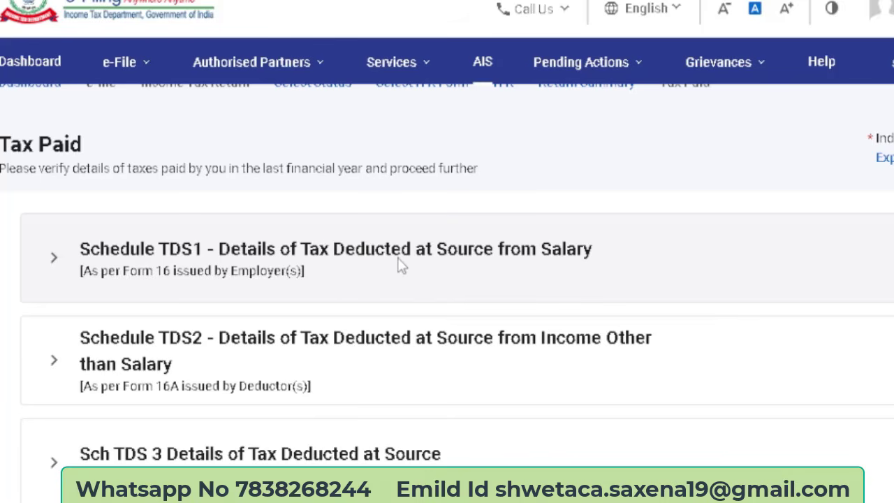
{"action": "left_click", "coordinate": [402, 265]}
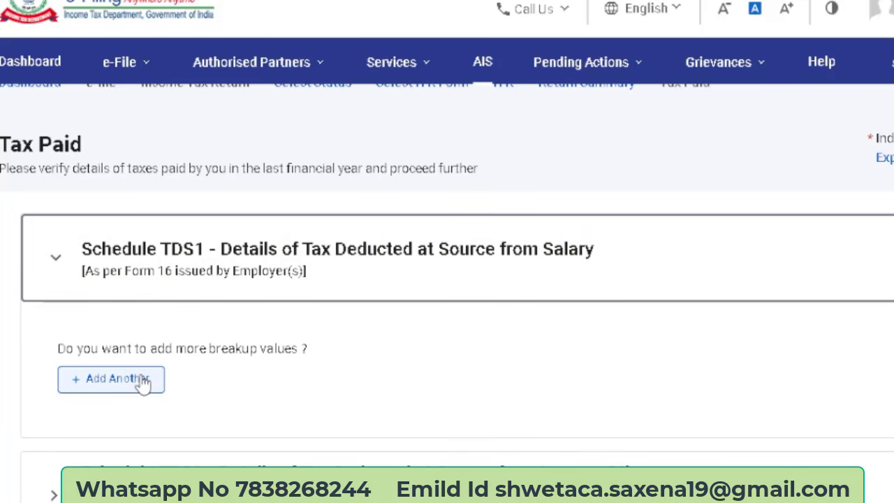
{"action": "left_click", "coordinate": [115, 379]}
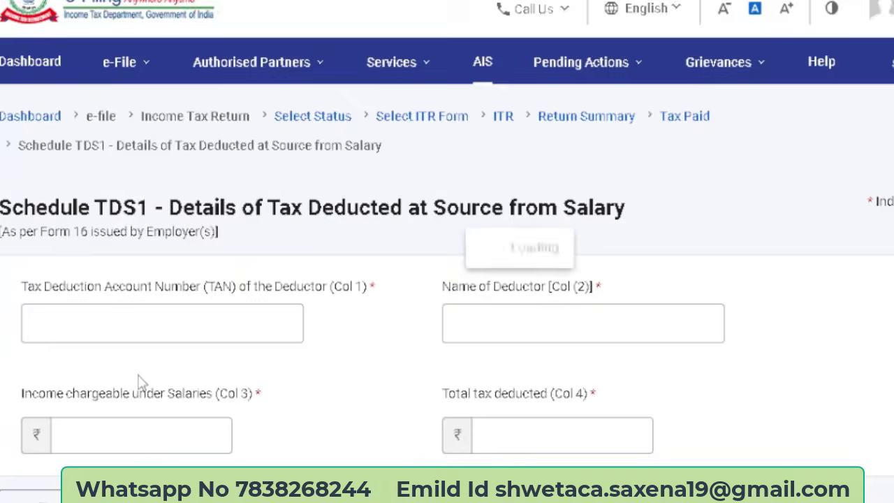
{"action": "scroll", "coordinate": [440, 226], "scroll_direction": "down", "scroll_amount": 2}
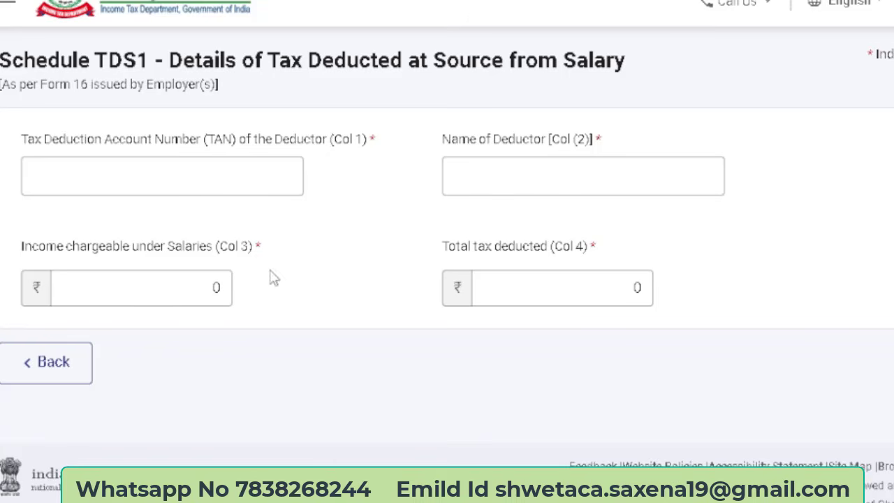
{"action": "left_click", "coordinate": [218, 287]}
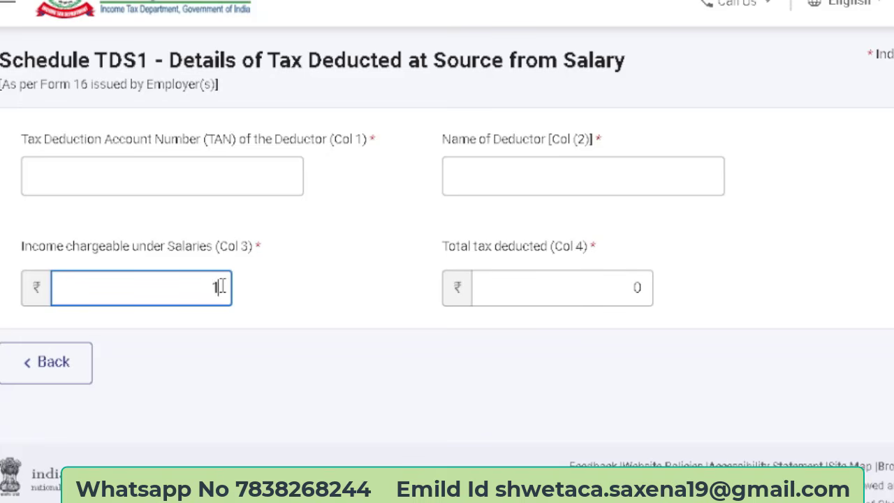
{"action": "type", "text": "1350000"}
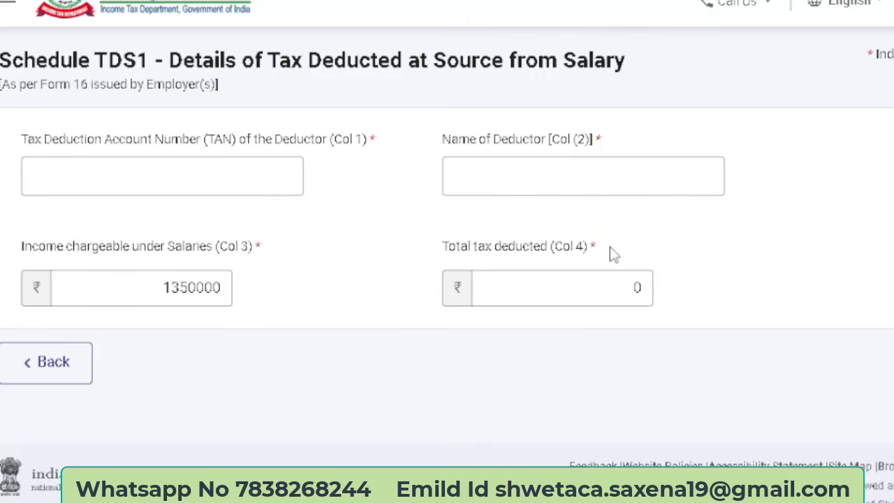
- Check the TDS in the saved tax computation image, set total tax deducted to 74100 with the deductor's TAN and name abc, and save the entry
{"action": "left_click", "coordinate": [533, 300]}
{"action": "left_click", "coordinate": [516, 362]}
{"action": "mouse_move", "coordinate": [771, 499]}
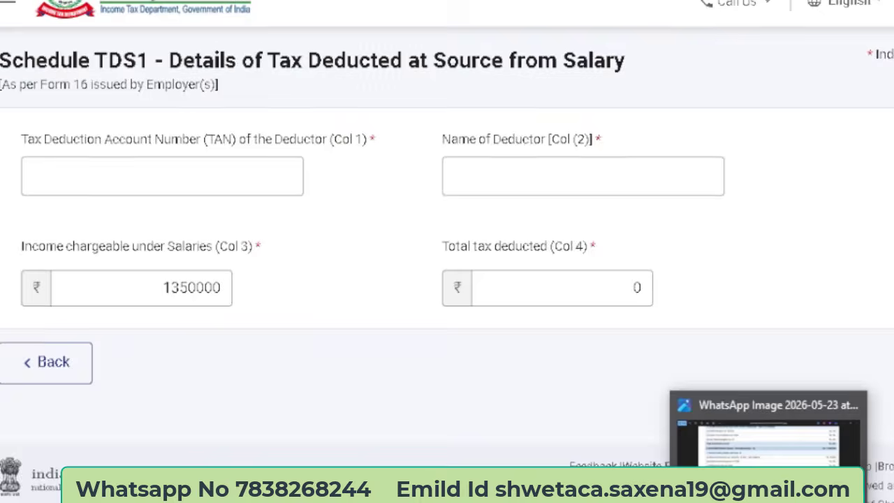
{"action": "left_click", "coordinate": [771, 475]}
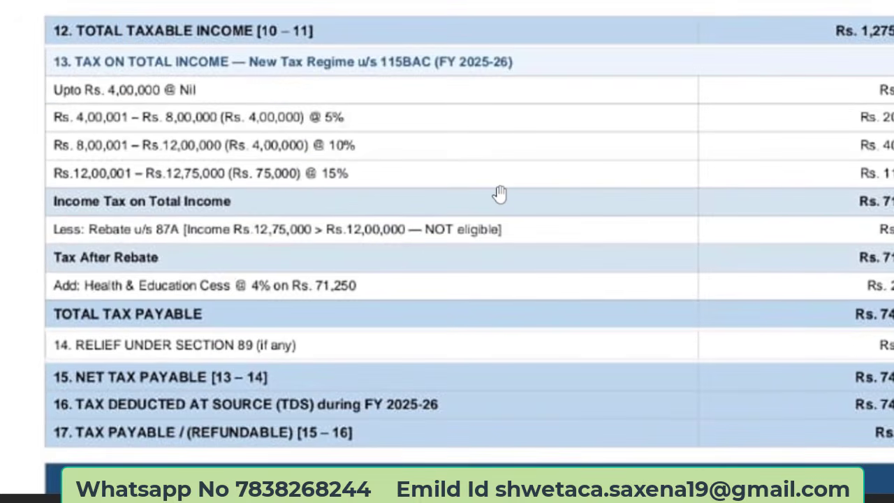
{"action": "scroll", "coordinate": [499, 193], "scroll_direction": "down", "scroll_amount": 3}
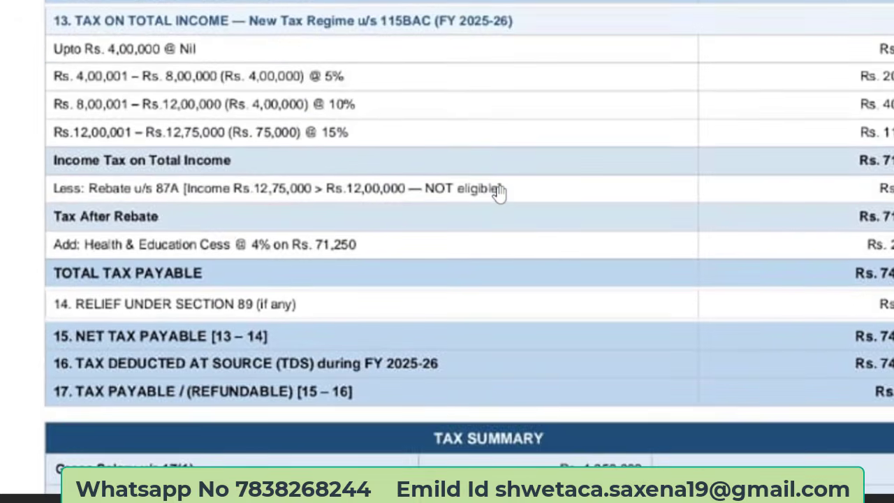
{"action": "scroll", "coordinate": [499, 193], "scroll_direction": "down", "scroll_amount": 2}
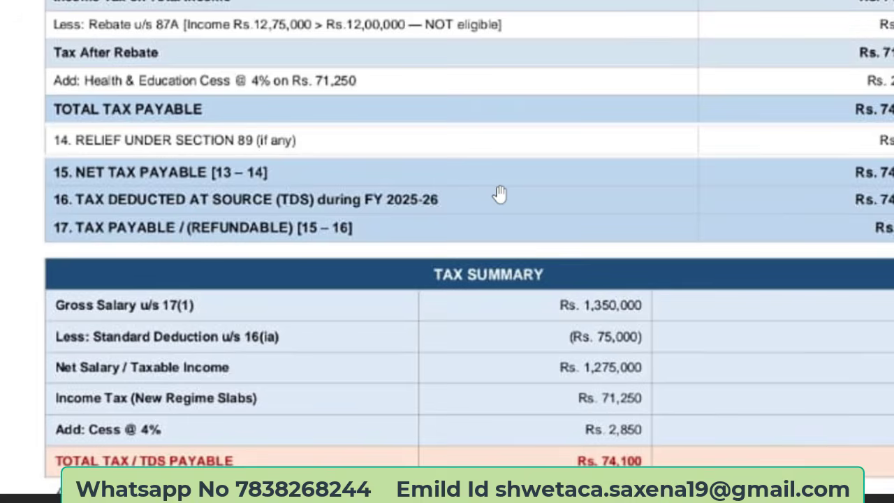
{"action": "scroll", "coordinate": [500, 193], "scroll_direction": "down", "scroll_amount": 1}
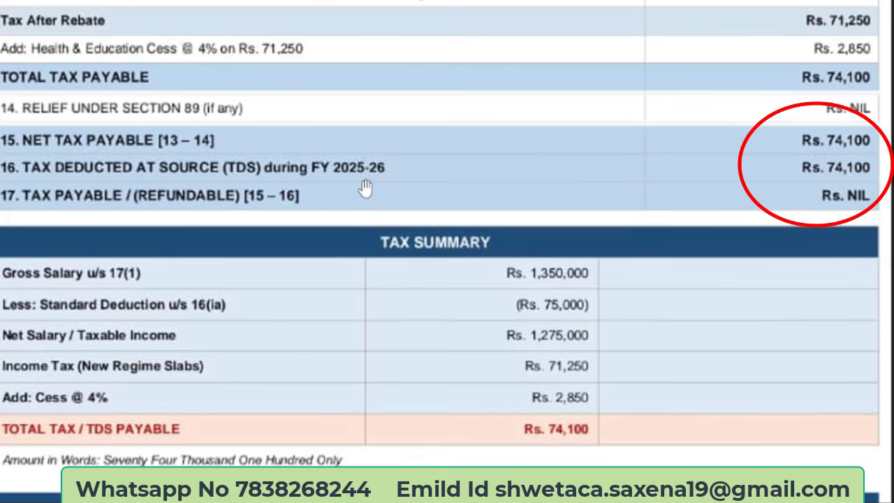
{"action": "scroll", "coordinate": [365, 188], "scroll_direction": "up", "scroll_amount": 4}
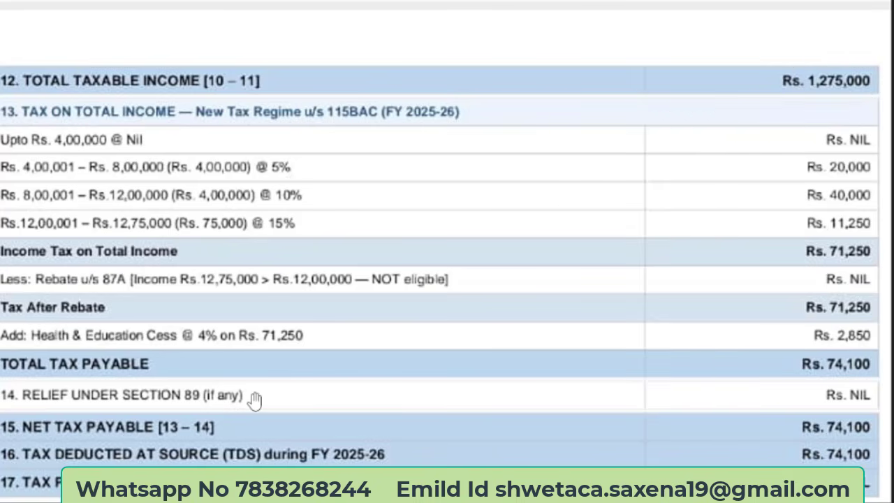
{"action": "scroll", "coordinate": [255, 400], "scroll_direction": "down", "scroll_amount": 3}
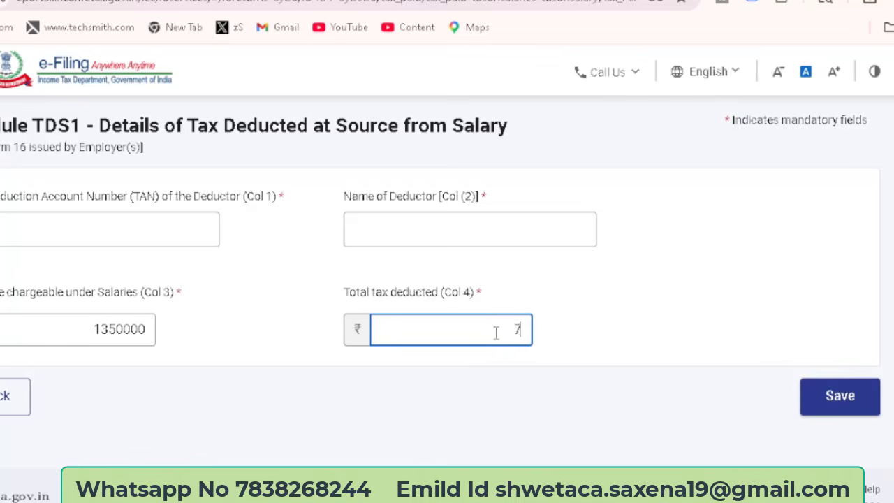
{"action": "type", "text": "4100"}
{"action": "left_click", "coordinate": [841, 396]}
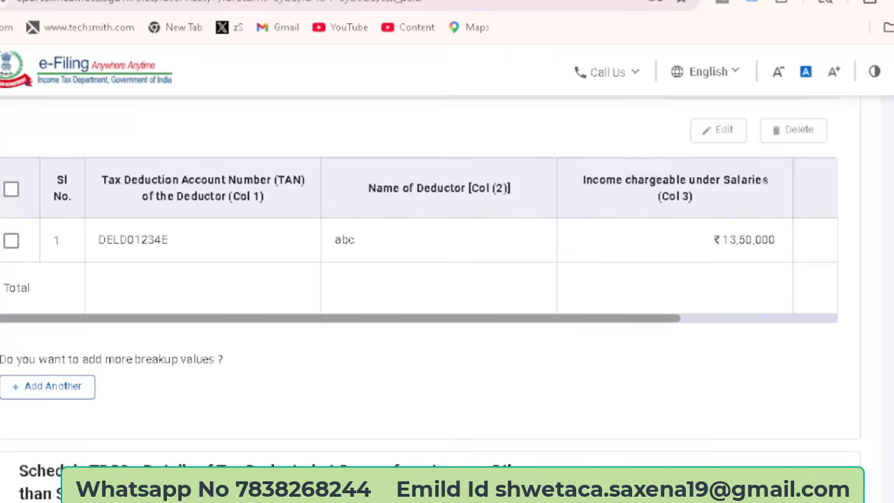
- Review the TDS2, TDS3, TCS and advance tax sections without adding entries, and confirm the Tax Paid schedule
{"action": "scroll", "coordinate": [292, 234], "scroll_direction": "down", "scroll_amount": 4}
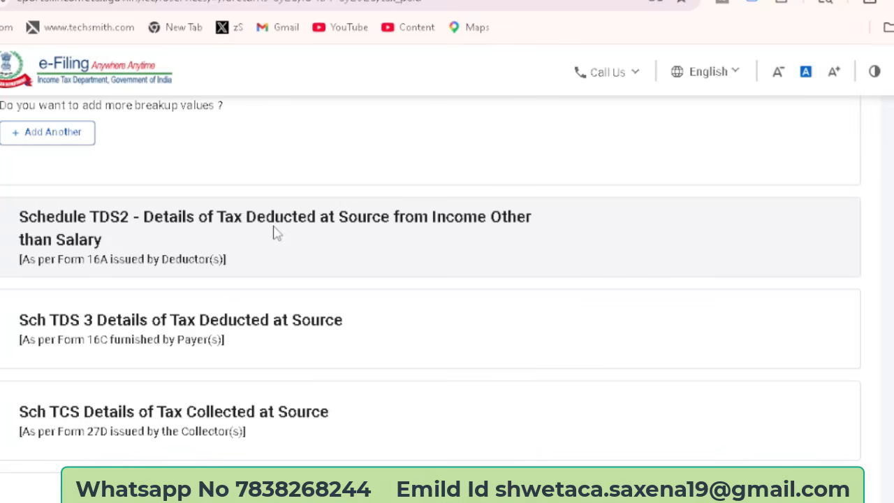
{"action": "left_click", "coordinate": [334, 248]}
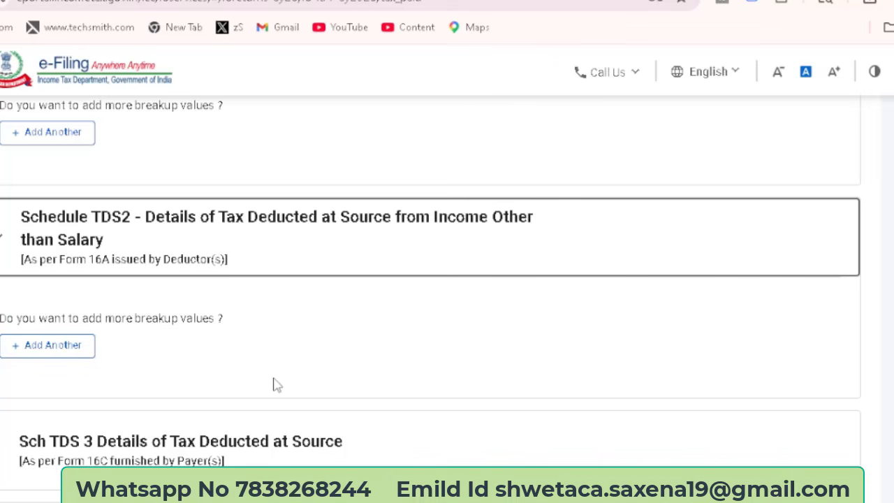
{"action": "scroll", "coordinate": [273, 385], "scroll_direction": "down", "scroll_amount": 3}
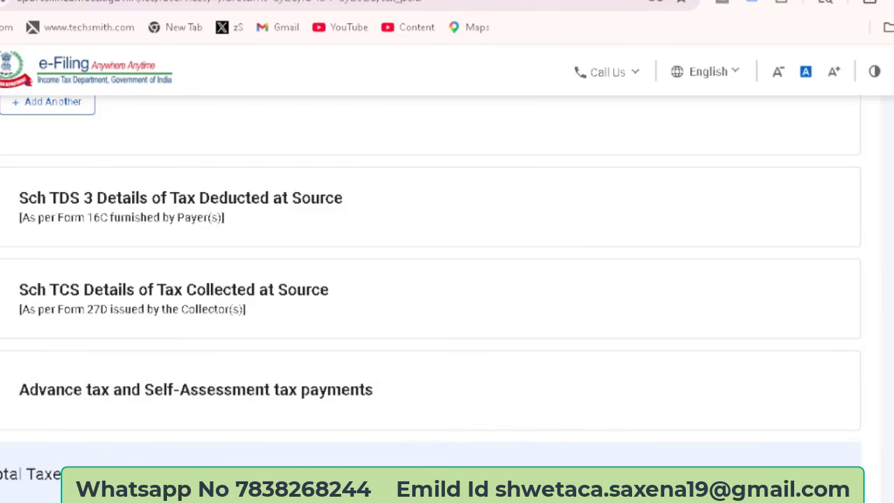
{"action": "scroll", "coordinate": [447, 314], "scroll_direction": "down", "scroll_amount": 2}
{"action": "left_click", "coordinate": [848, 427]}
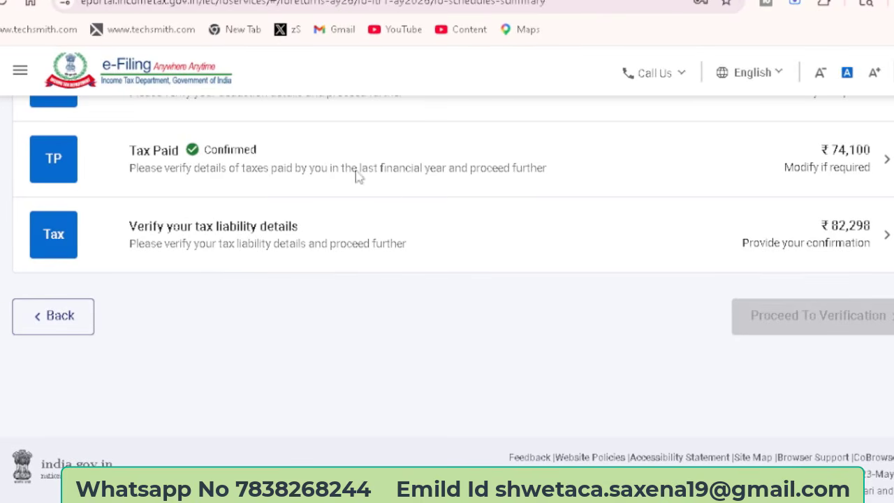
- Open the tax liability details, review the income and tax payable computation through D11, and confirm the schedule
{"action": "left_click", "coordinate": [457, 242]}
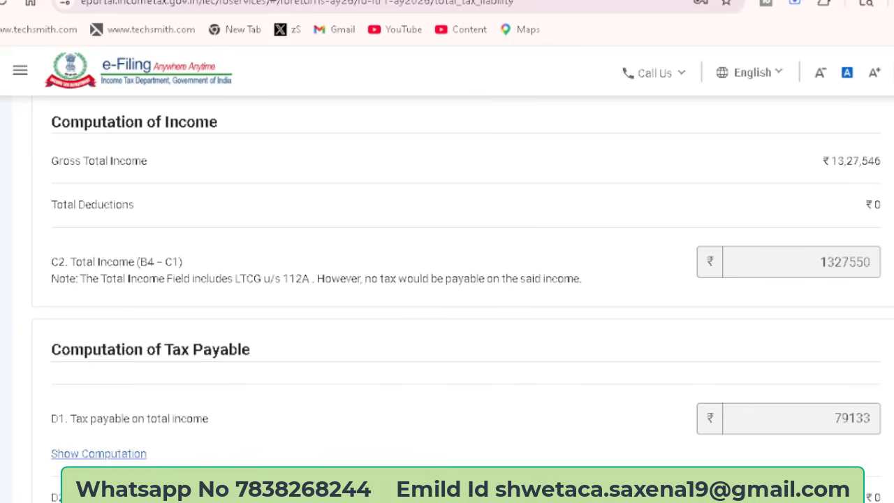
{"action": "scroll", "coordinate": [463, 298], "scroll_direction": "down", "scroll_amount": 3}
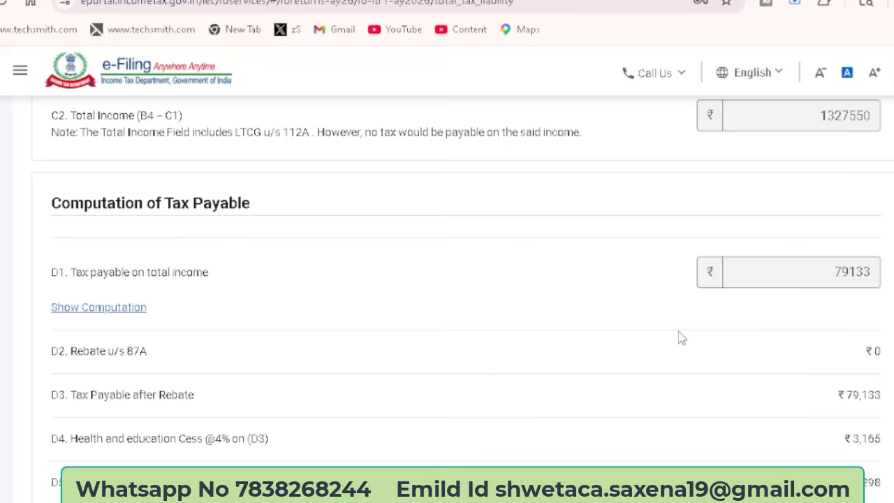
{"action": "scroll", "coordinate": [678, 338], "scroll_direction": "down", "scroll_amount": 1}
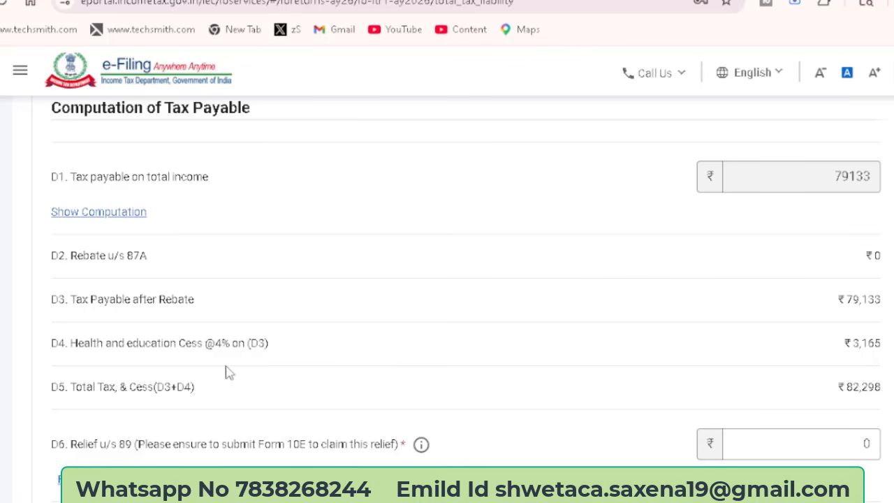
{"action": "scroll", "coordinate": [250, 377], "scroll_direction": "down", "scroll_amount": 1}
{"action": "scroll", "coordinate": [250, 377], "scroll_direction": "down", "scroll_amount": 5}
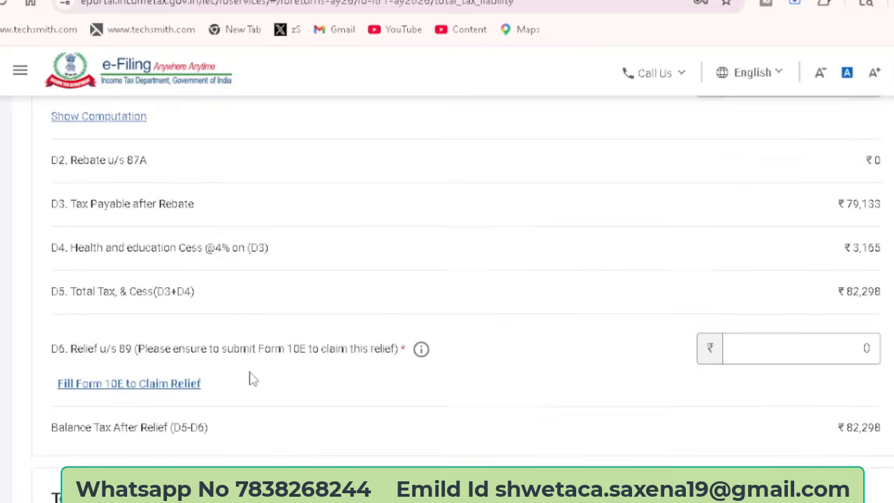
{"action": "scroll", "coordinate": [250, 377], "scroll_direction": "down", "scroll_amount": 5}
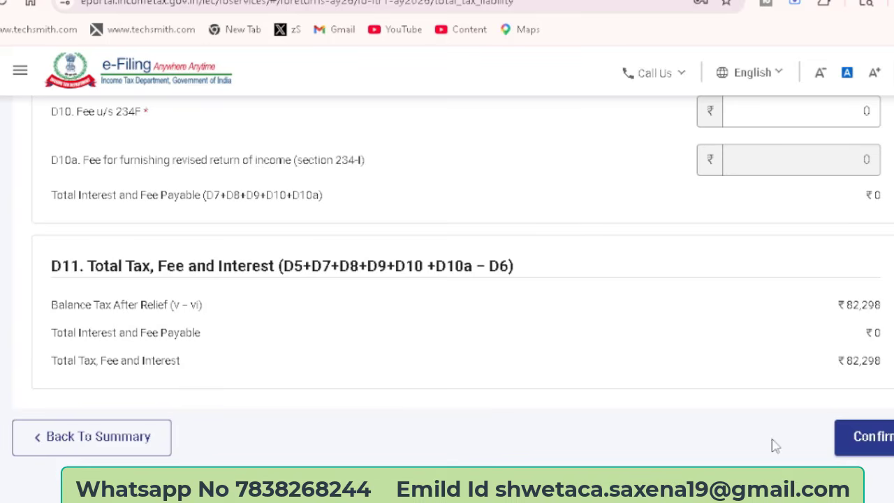
{"action": "left_click", "coordinate": [883, 440]}
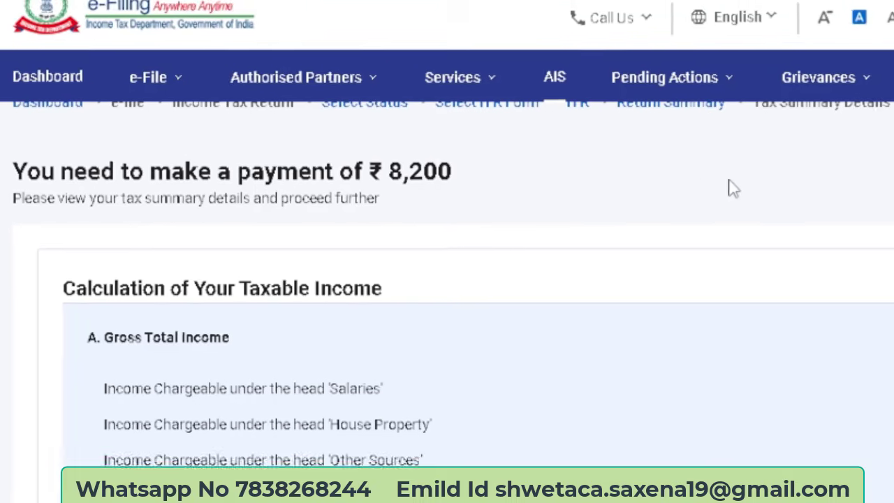
- Choose to pay the payable tax now through the e-Pay Tax service and accept the prefilled tax breakup
{"action": "scroll", "coordinate": [769, 189], "scroll_direction": "down", "scroll_amount": 10}
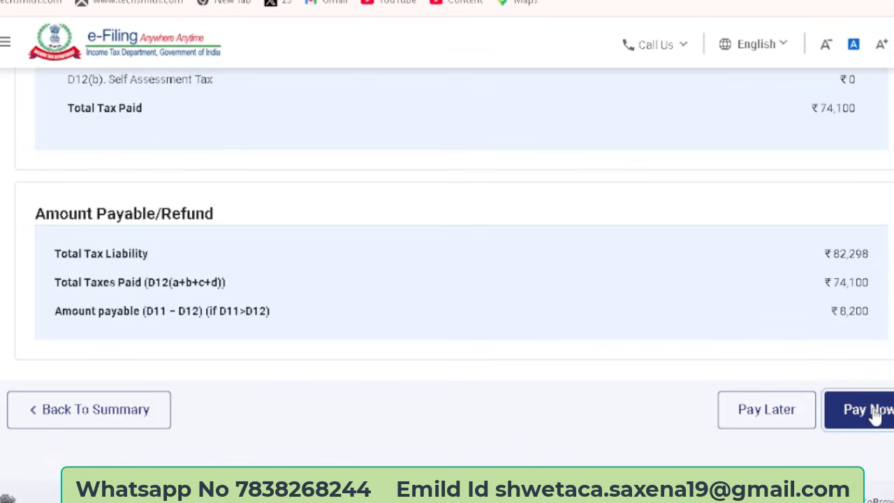
{"action": "left_click", "coordinate": [874, 412]}
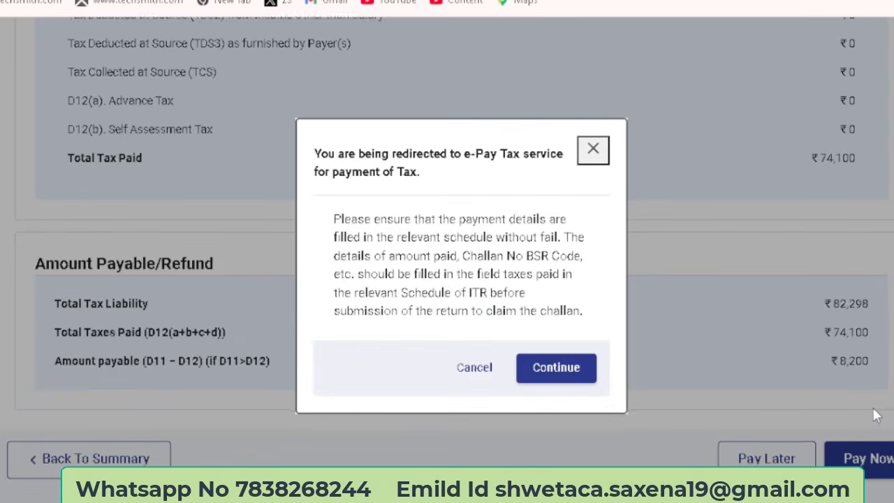
{"action": "left_click", "coordinate": [577, 370]}
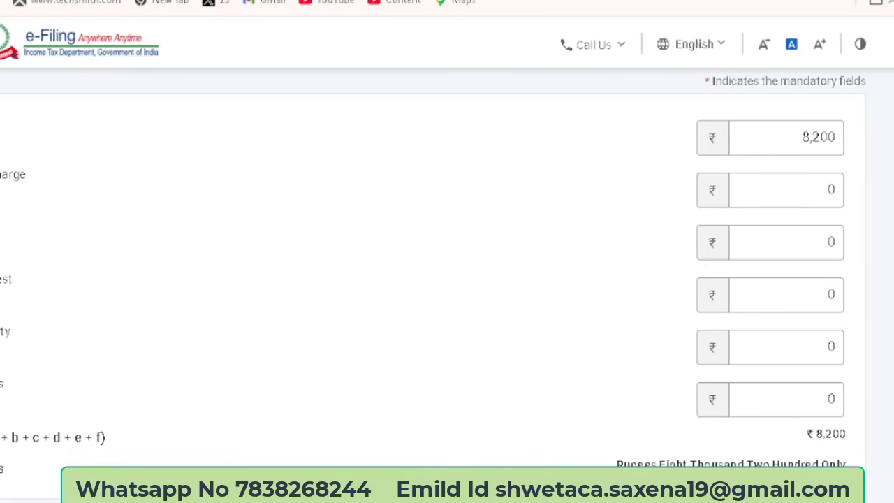
{"action": "scroll", "coordinate": [433, 285], "scroll_direction": "down", "scroll_amount": 3}
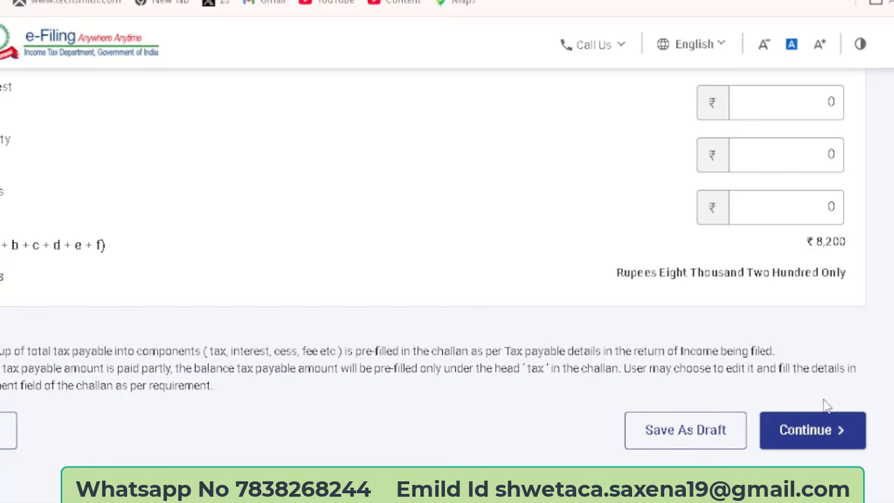
{"action": "left_click", "coordinate": [809, 428]}
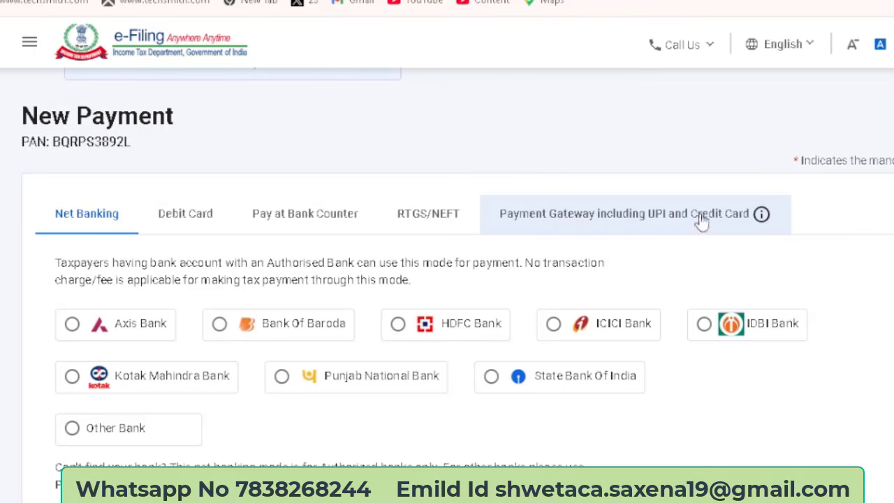
- Select Canara Bank under Payment Gateway including UPI and Credit Card, and go back without continuing the payment
{"action": "scroll", "coordinate": [447, 280], "scroll_direction": "down", "scroll_amount": 2}
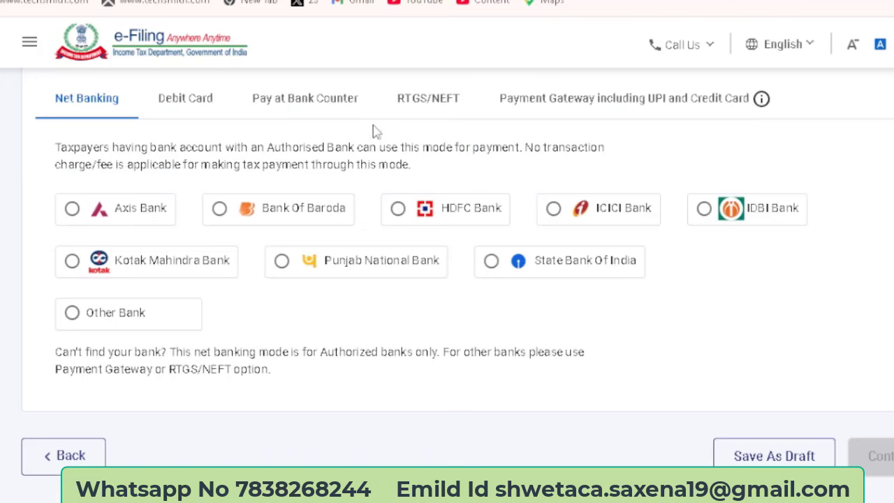
{"action": "left_click", "coordinate": [575, 104]}
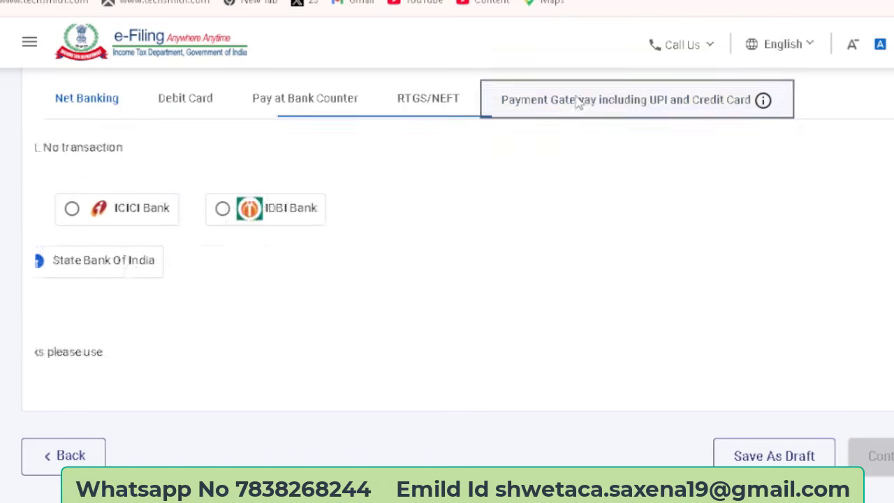
{"action": "left_click", "coordinate": [72, 275]}
{"action": "scroll", "coordinate": [655, 311], "scroll_direction": "down", "scroll_amount": 2}
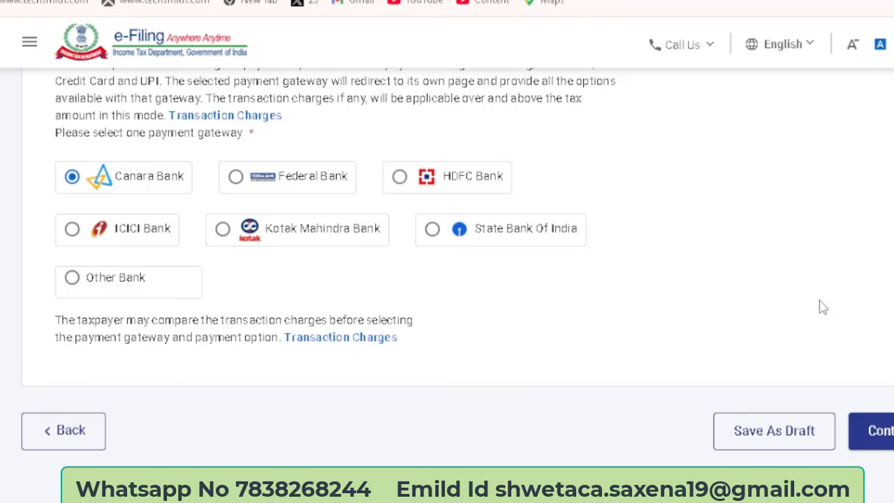
{"action": "left_click", "coordinate": [91, 437]}
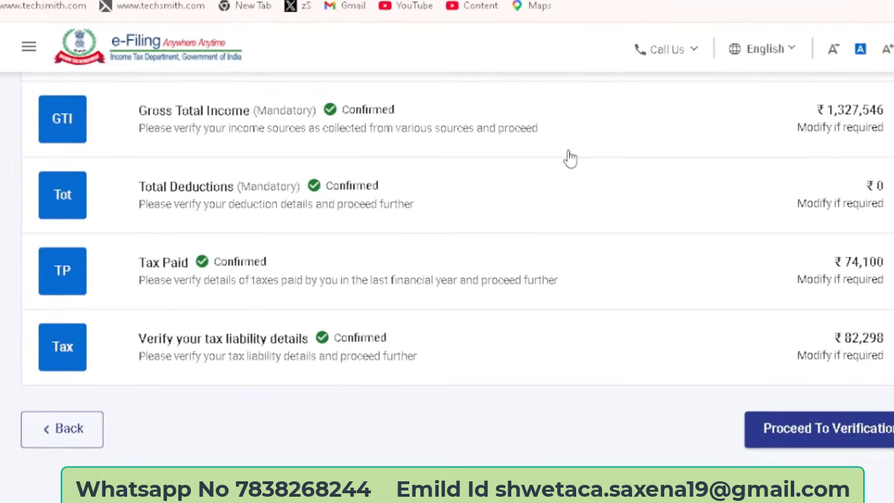